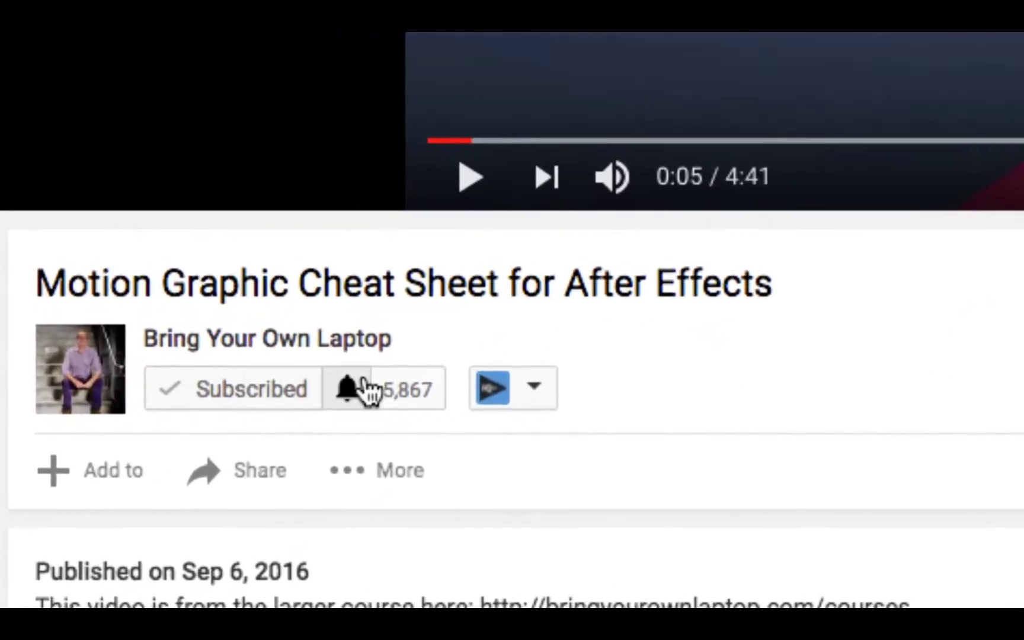
# - Set the Bring Your Own Laptop channel bell to 'Send me all notifications for this channel' and save
pyautogui.click(363, 390)
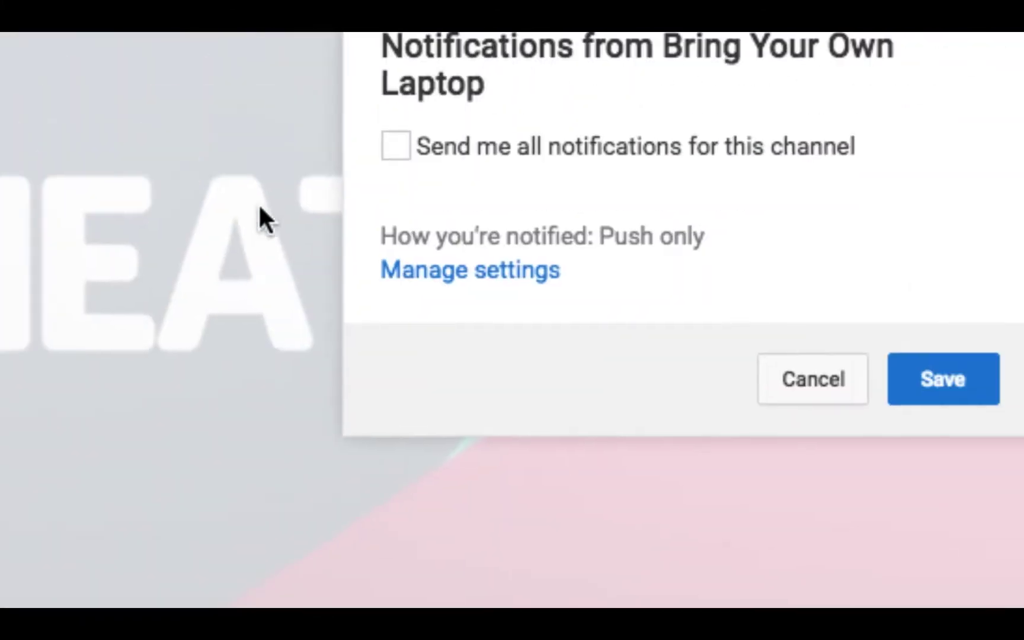
pyautogui.click(222, 243)
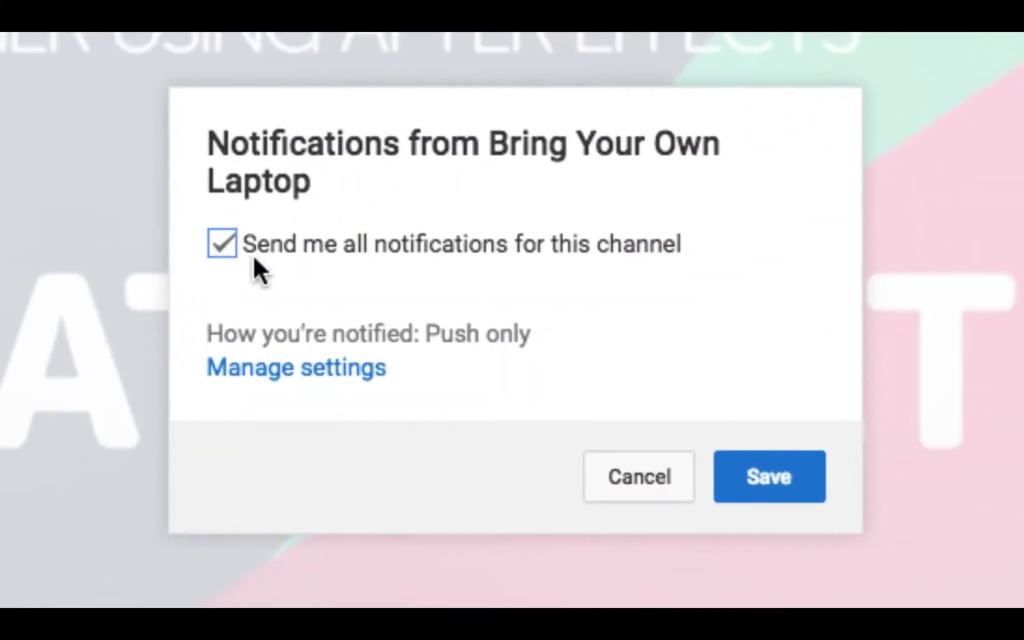
pyautogui.click(731, 469)
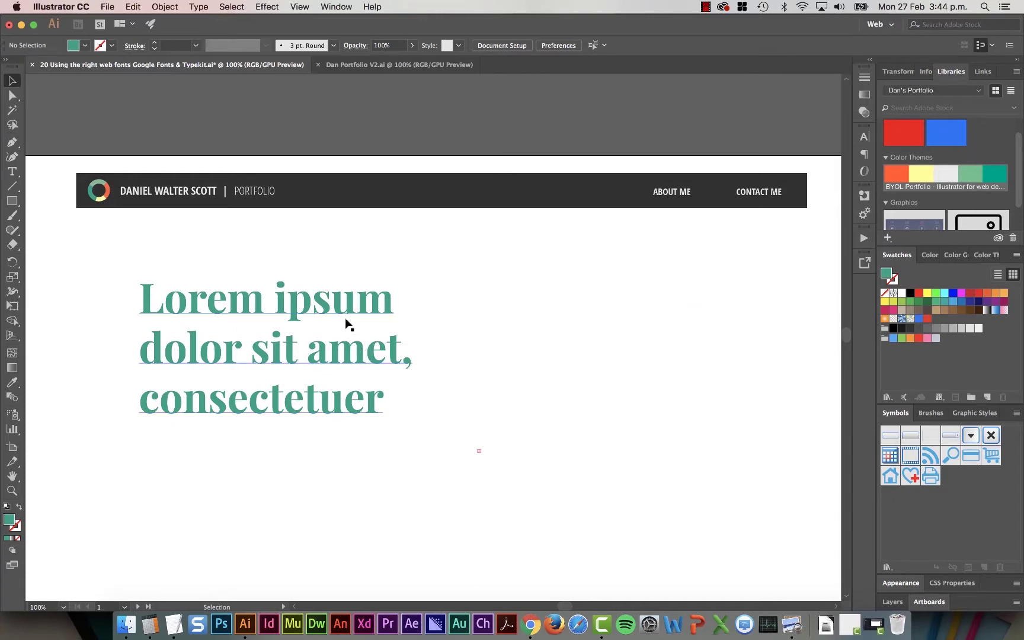
# - Check which fonts the Lorem heading and the ABOUT ME nav text use
pyautogui.click(345, 355)
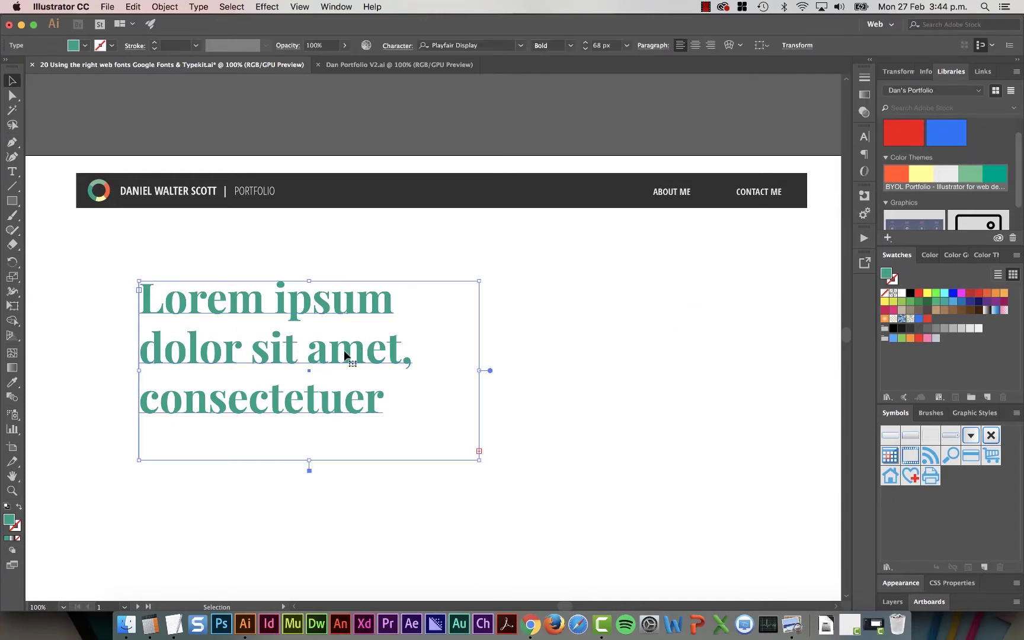
pyautogui.click(691, 196)
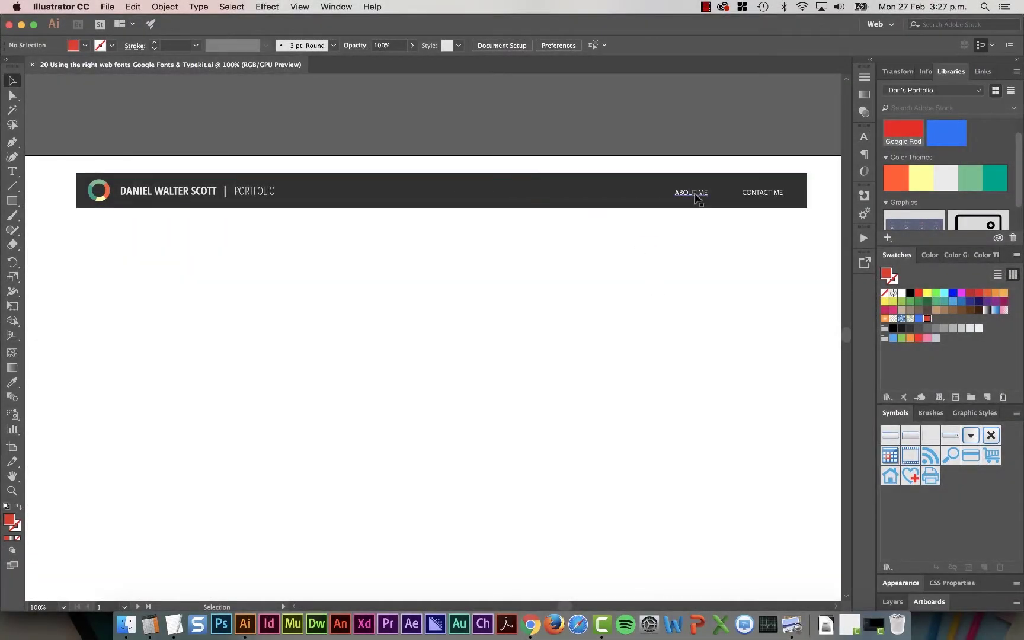
pyautogui.click(689, 193)
pyautogui.keyDown('shift'); pyautogui.click(764, 192); pyautogui.keyUp('shift')
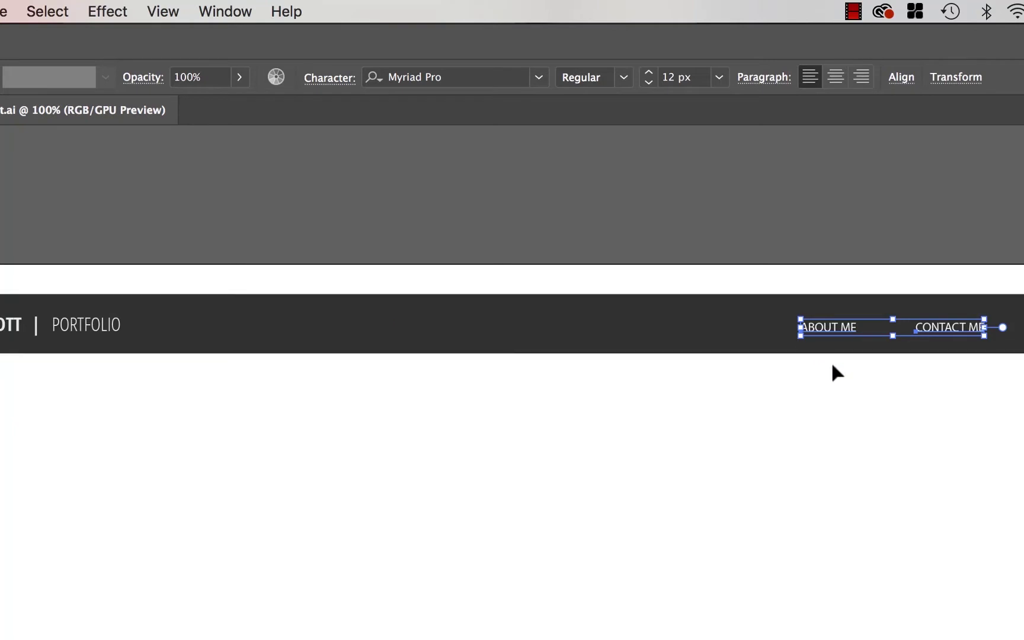
pyautogui.click(538, 77)
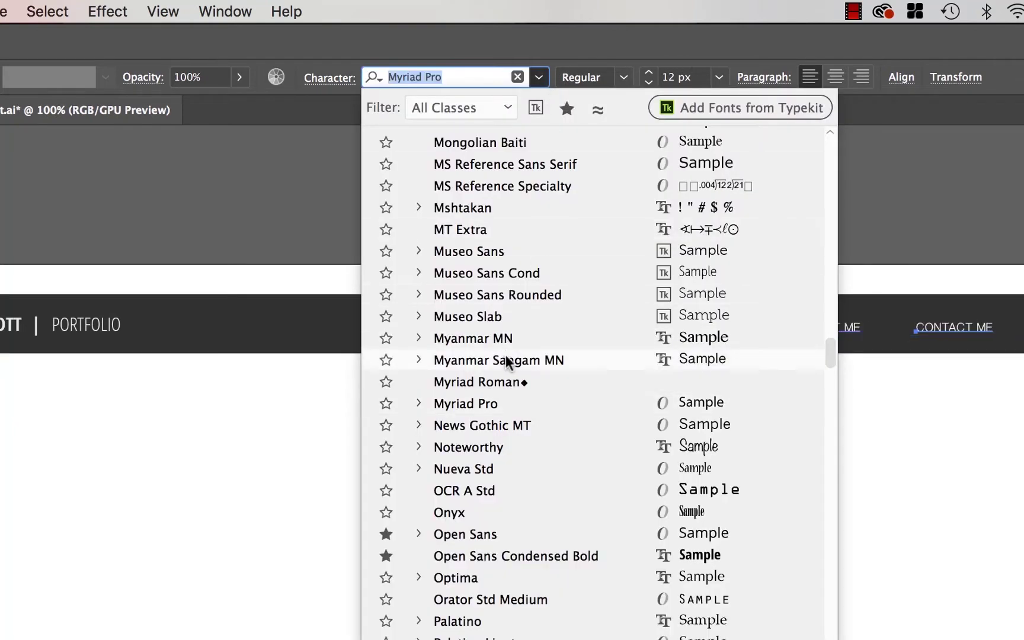
pyautogui.scroll(-20, 507, 388)
pyautogui.scroll(-10, 539, 376)
pyautogui.scroll(15, 535, 375)
pyautogui.scroll(20, 535, 361)
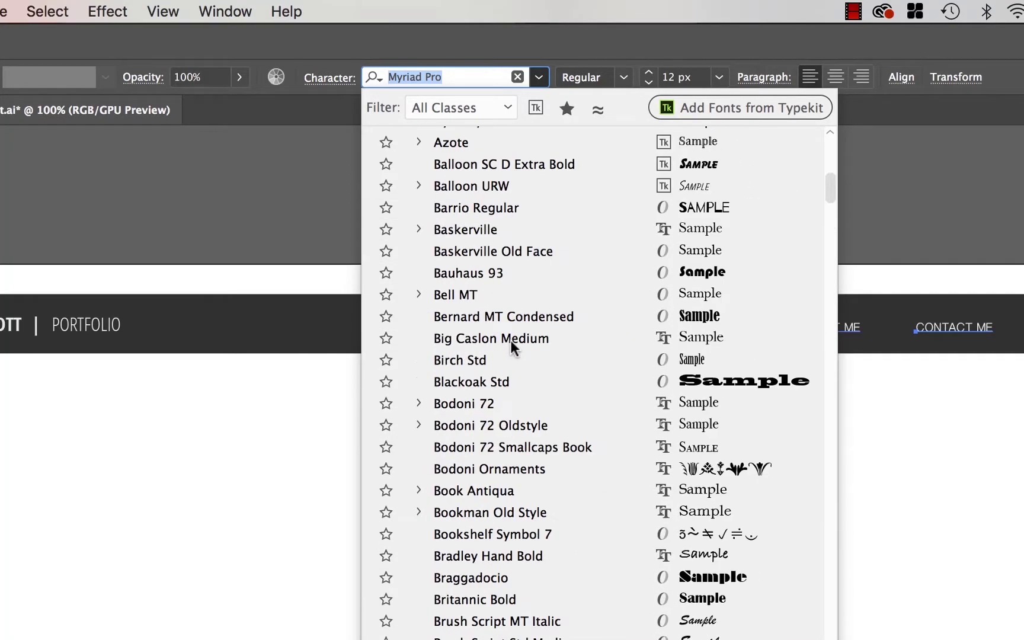
pyautogui.click(540, 46)
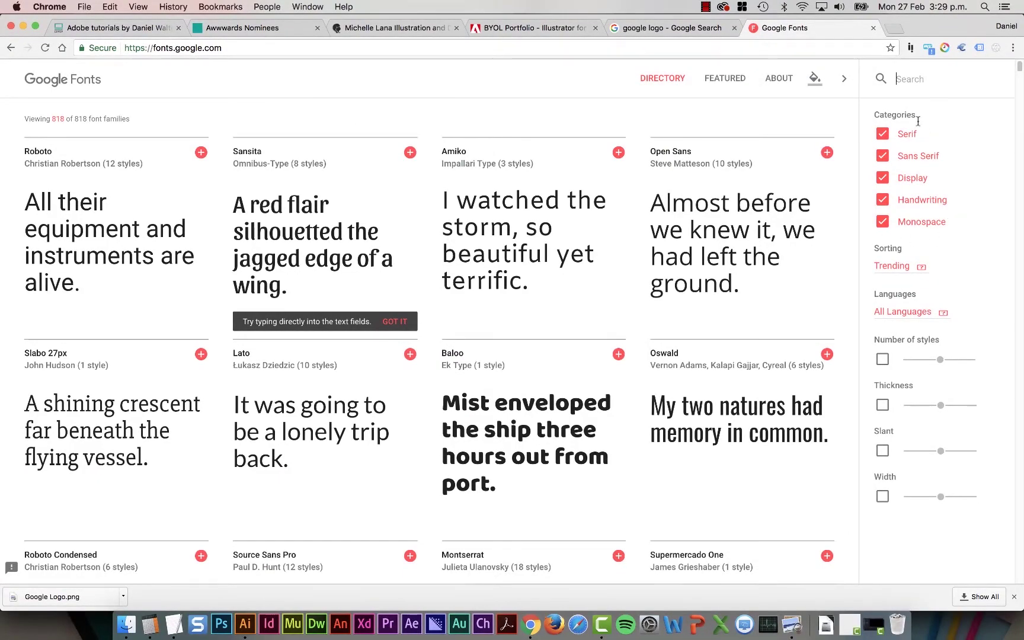
pyautogui.click(882, 221)
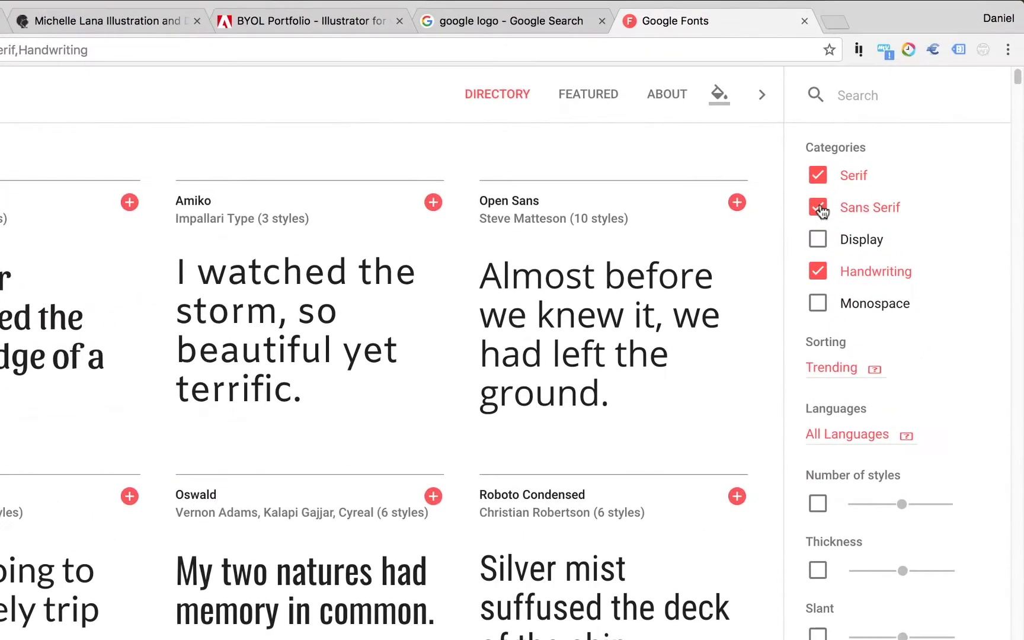
pyautogui.click(826, 200)
pyautogui.click(826, 170)
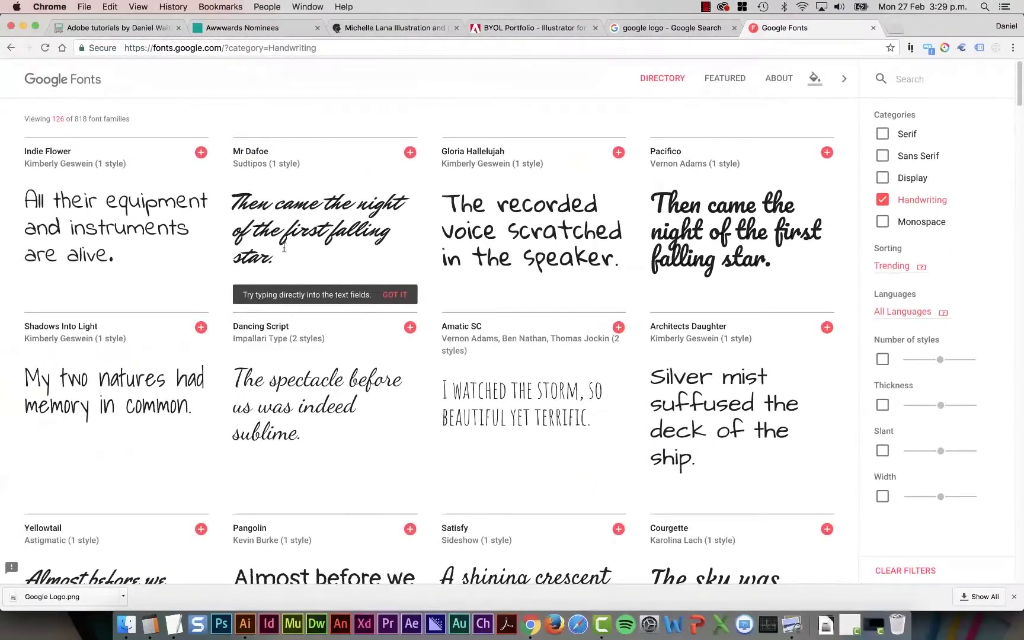
pyautogui.click(883, 222)
pyautogui.click(882, 178)
pyautogui.click(883, 156)
pyautogui.click(882, 134)
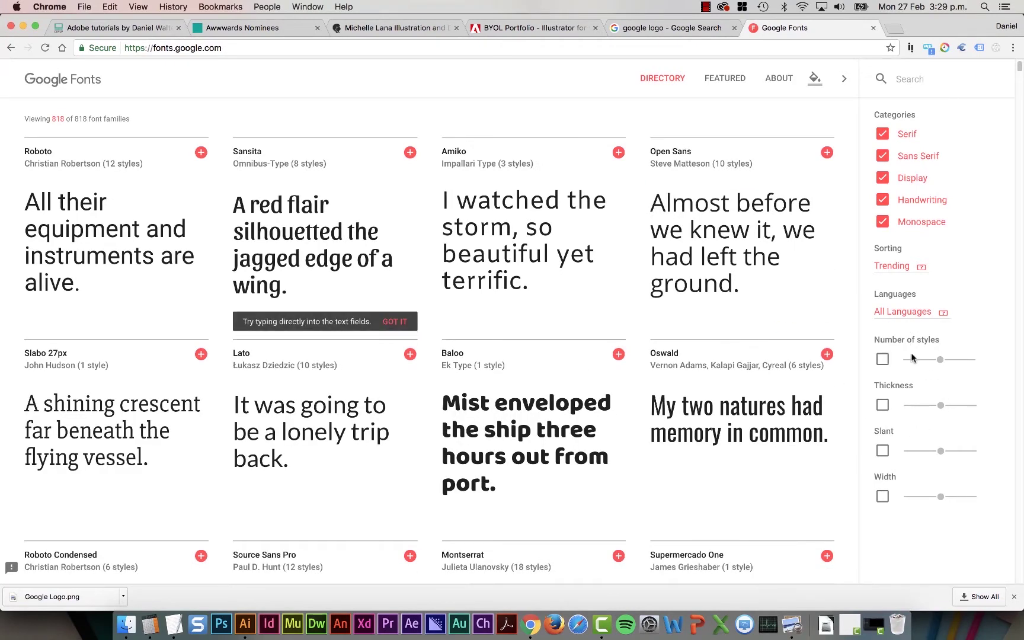
pyautogui.click(882, 406)
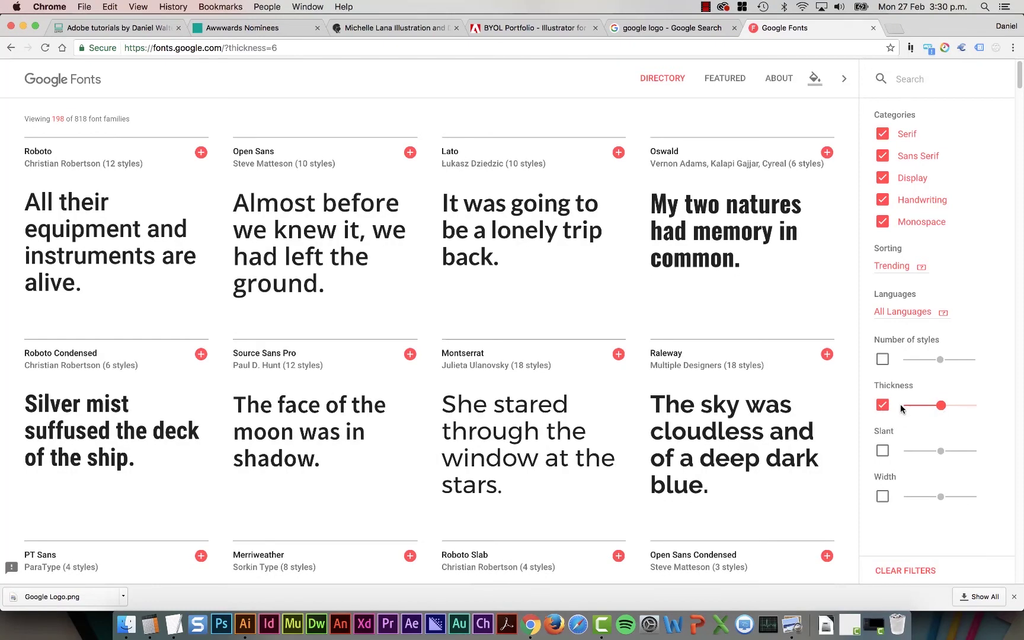
pyautogui.click(882, 406)
pyautogui.click(883, 498)
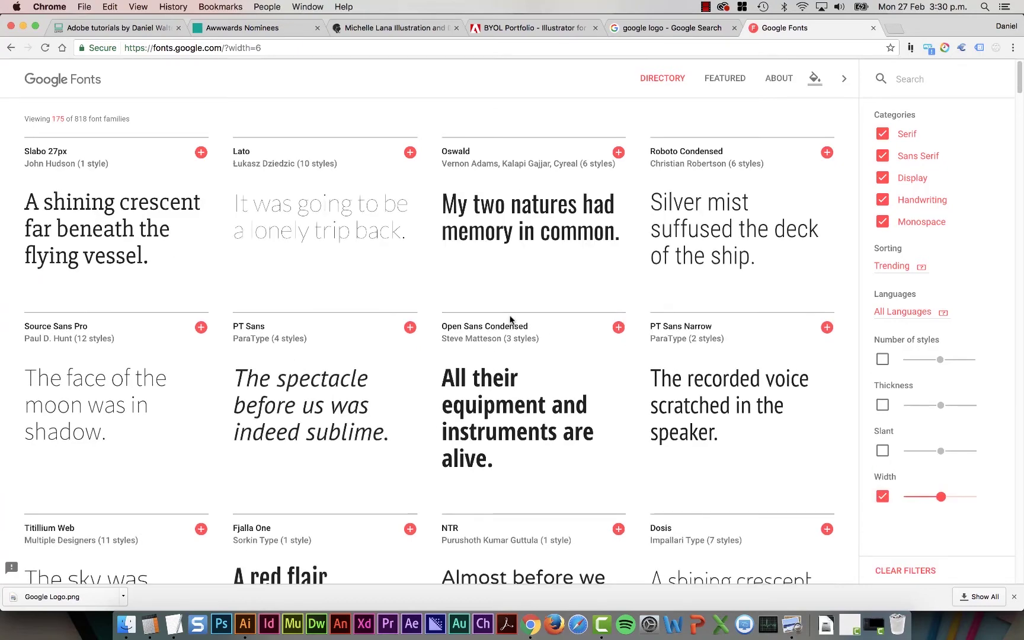
pyautogui.moveTo(941, 497); pyautogui.dragTo(925, 497)
pyautogui.moveTo(187, 296)
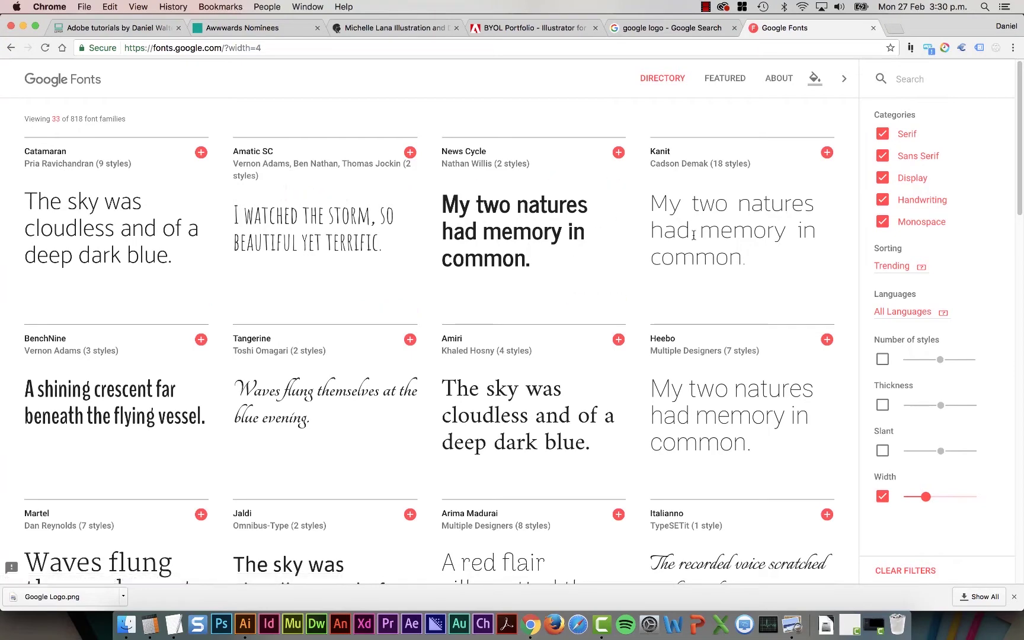
pyautogui.moveTo(926, 496); pyautogui.dragTo(918, 496)
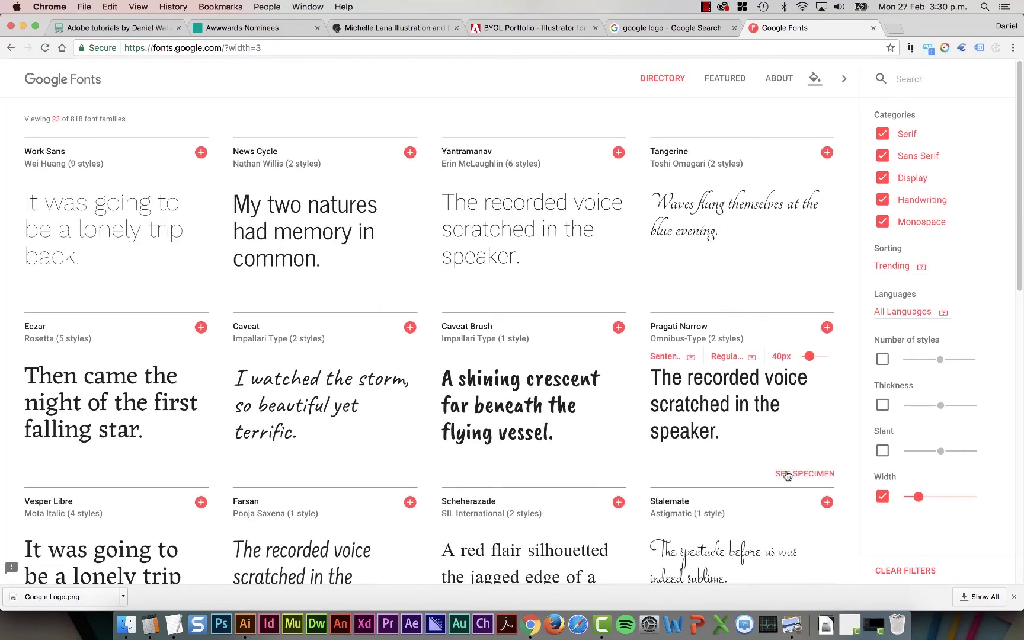
pyautogui.moveTo(917, 497); pyautogui.dragTo(877, 505)
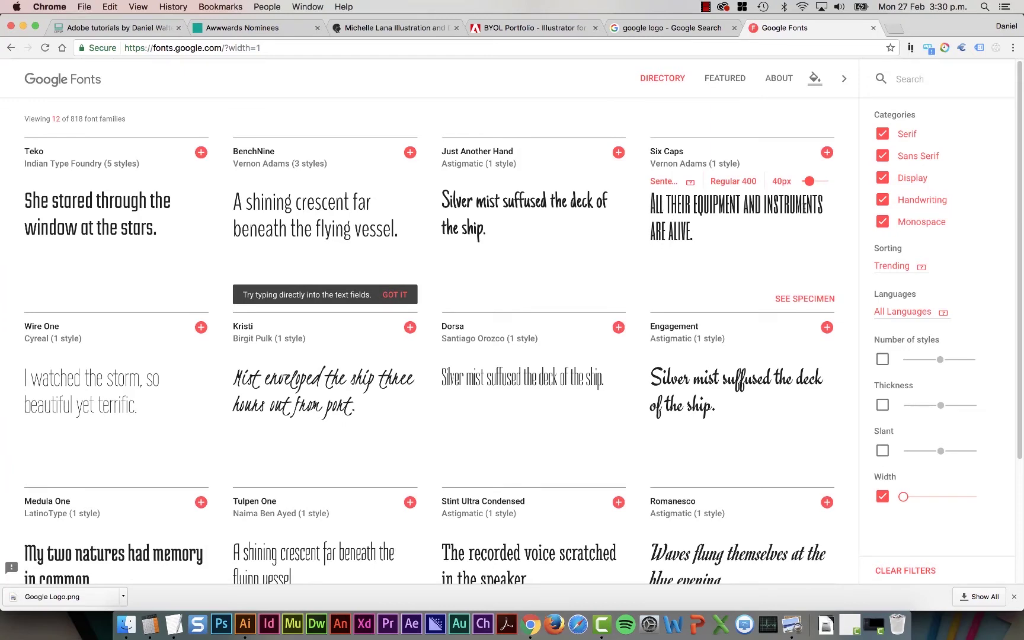
pyautogui.click(964, 497)
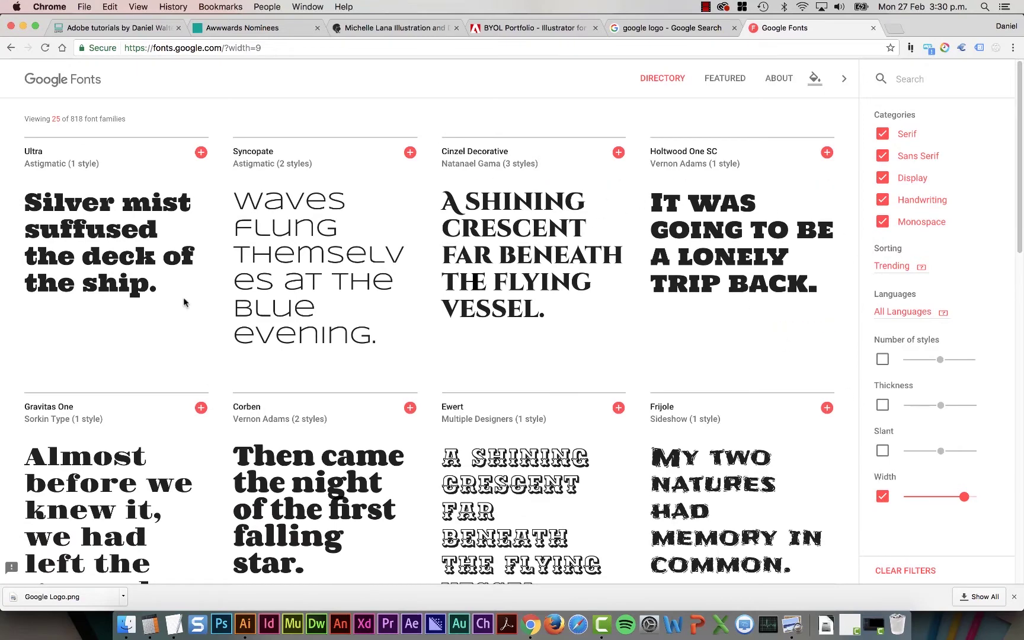
pyautogui.click(929, 498)
pyautogui.click(882, 496)
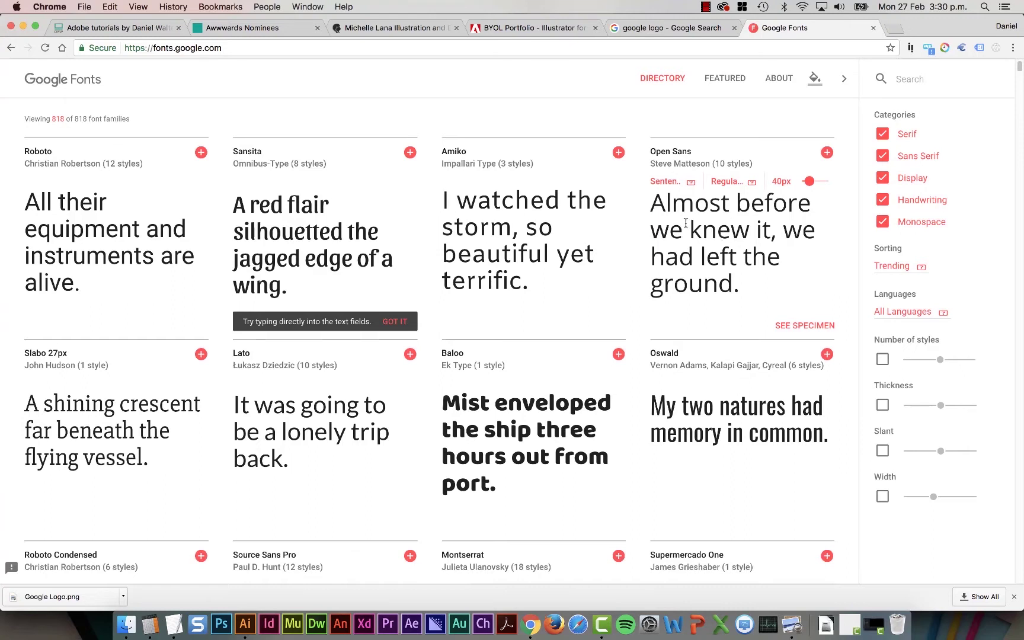
# - Search Google Fonts for 'playf' to bring up Playfair Display
pyautogui.click(942, 83)
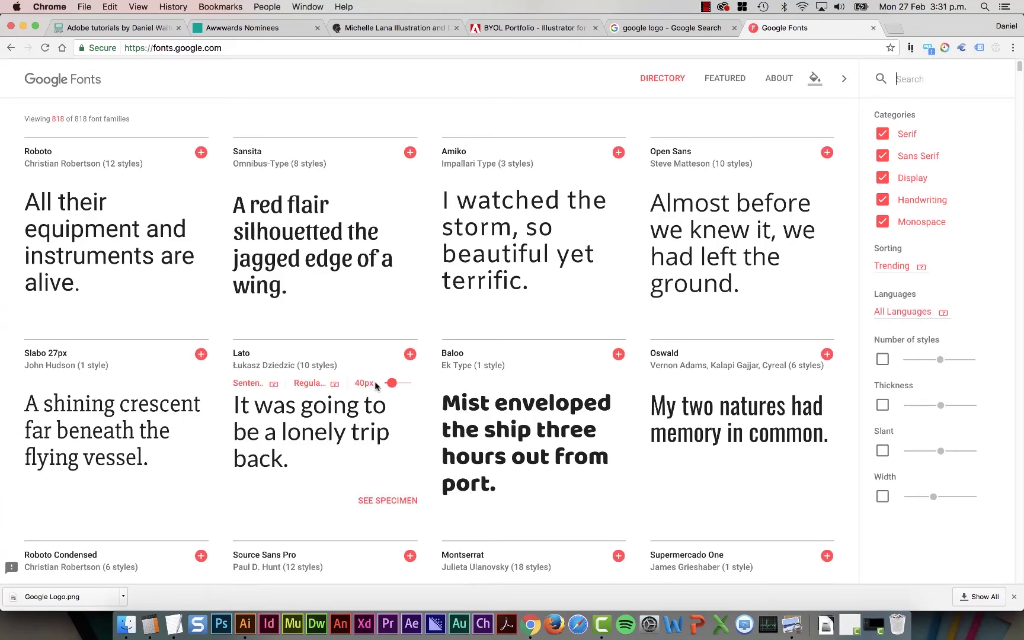
pyautogui.scroll(-3, 376, 385)
pyautogui.scroll(3, 377, 389)
pyautogui.write('playf')
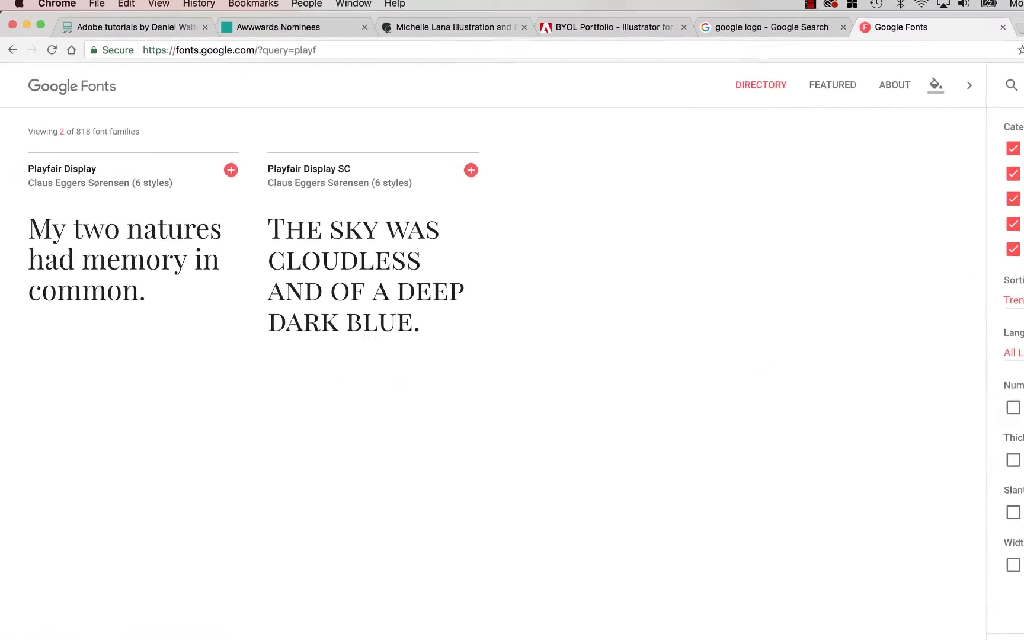
# - Replace the Playfair Display preview sentence with the designer's full name
pyautogui.moveTo(132, 254)
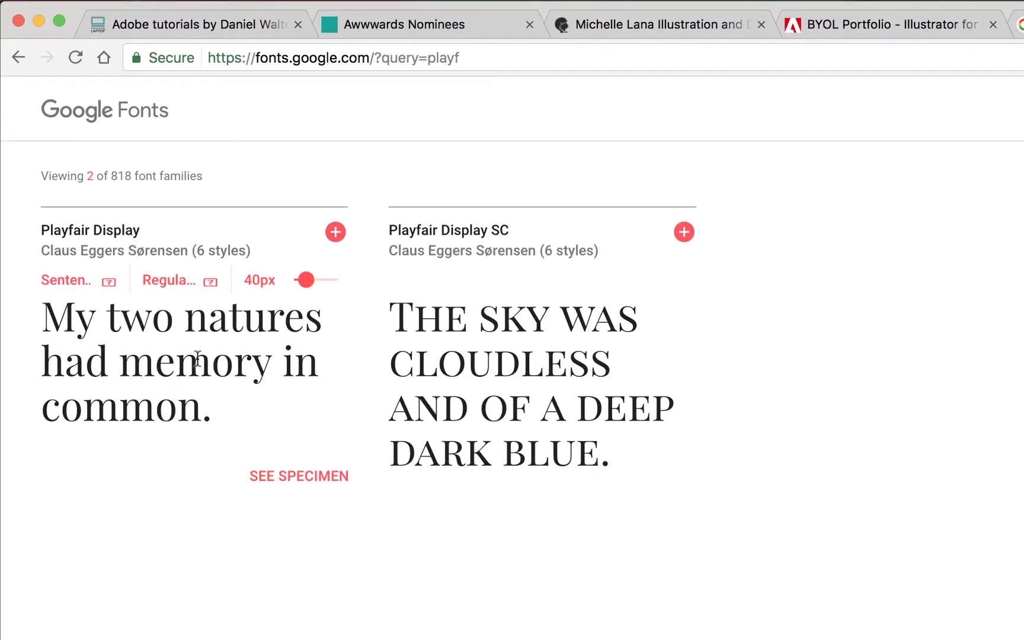
pyautogui.click(85, 371)
pyautogui.press('super+a')
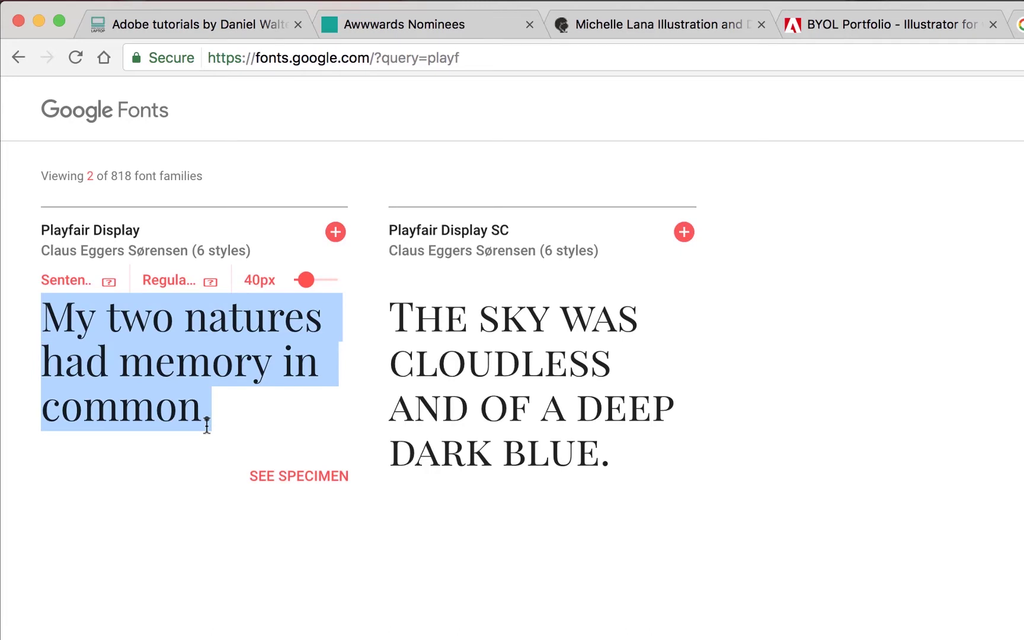
pyautogui.write('Daniel ')
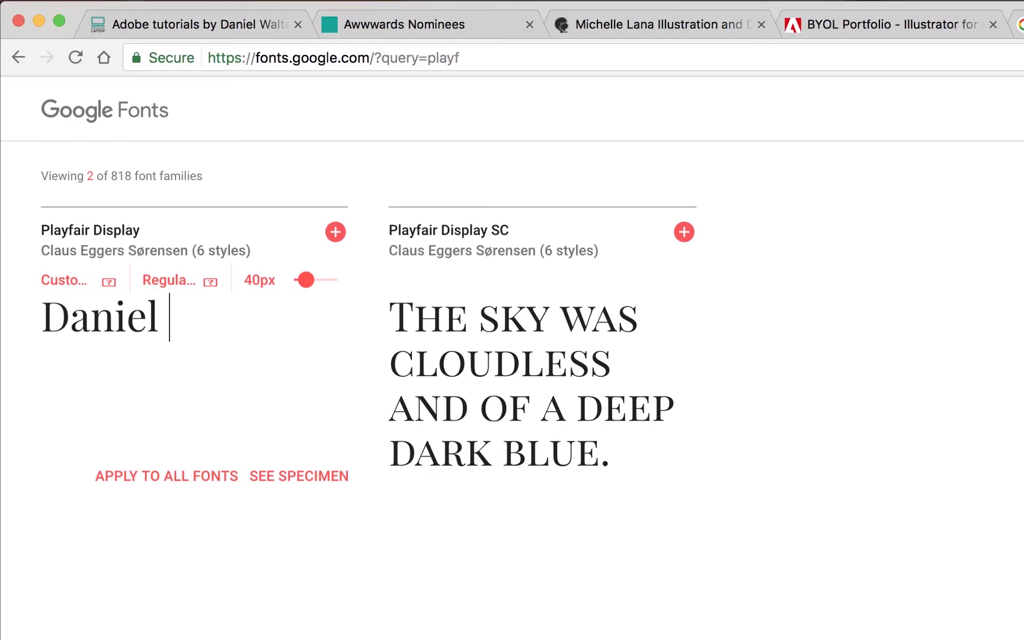
pyautogui.write('Walter Sc')
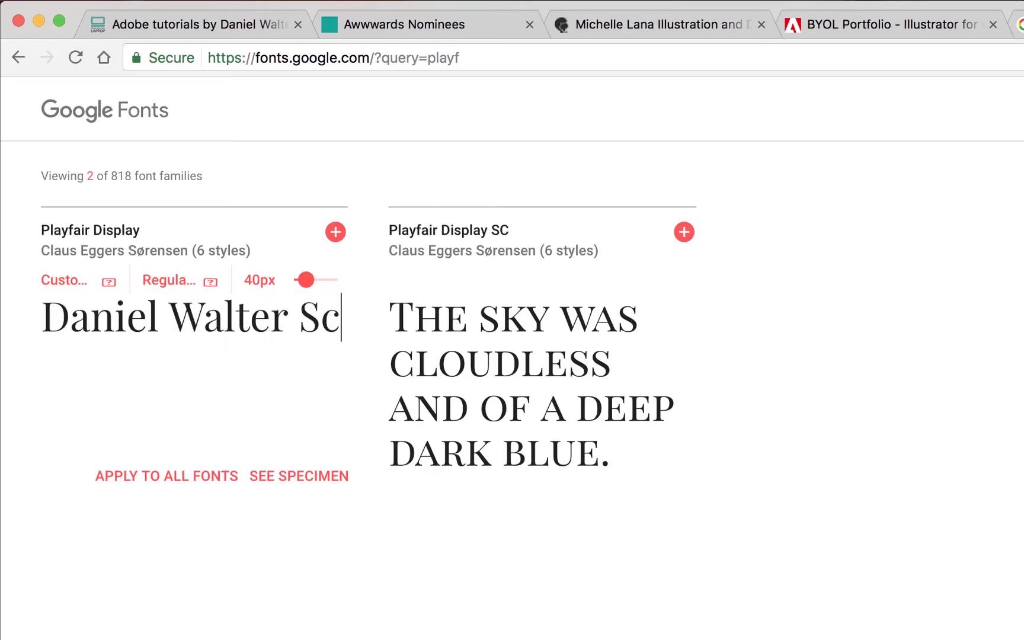
pyautogui.write('ott')
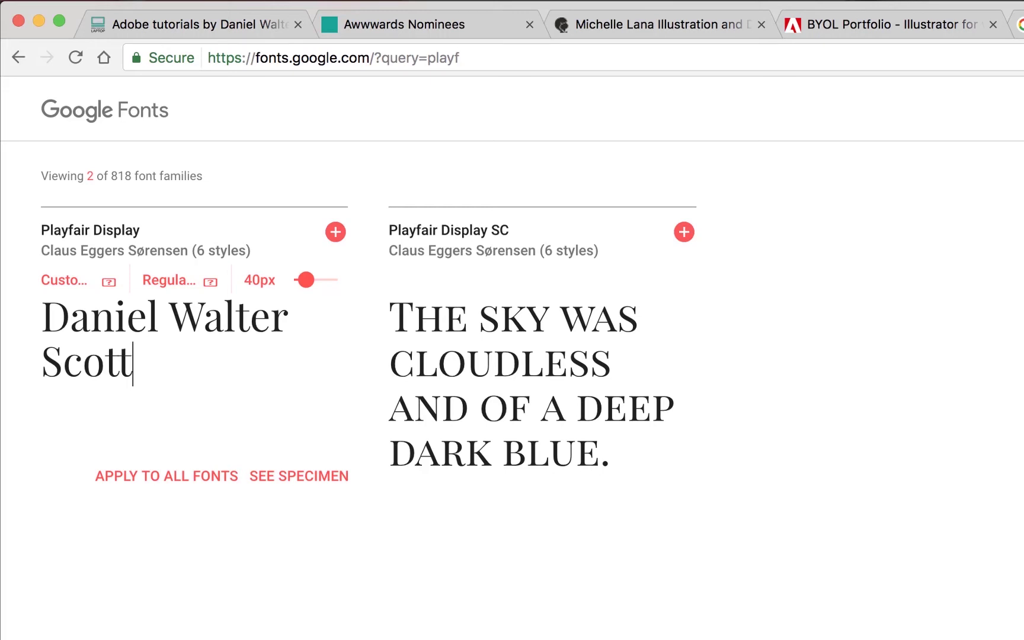
pyautogui.press('super+a')
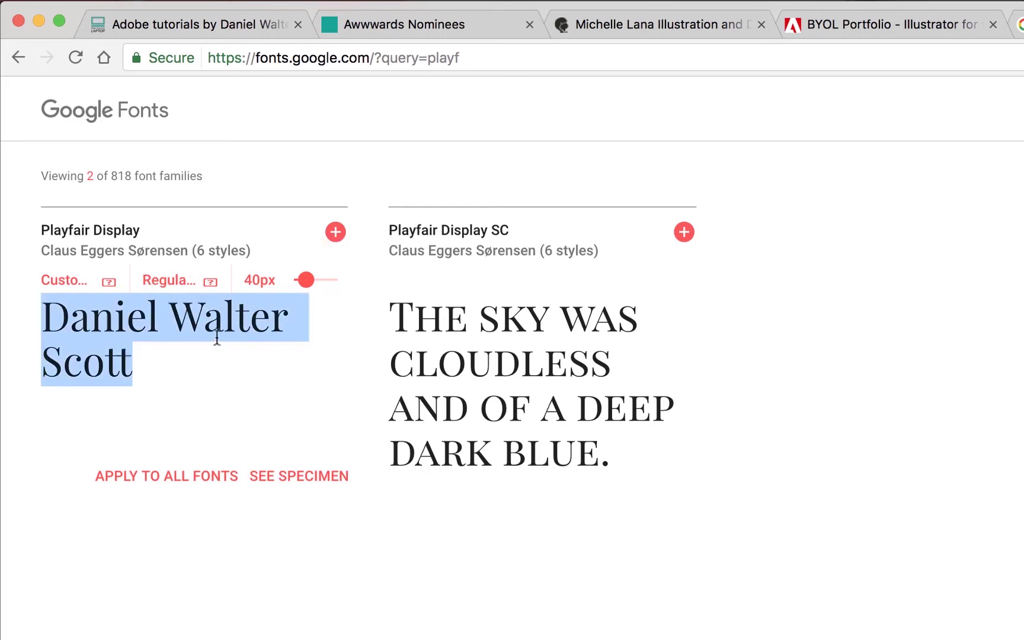
# - Open the Playfair Display specimen page and scroll to its Popular Pairings
pyautogui.click(51, 230)
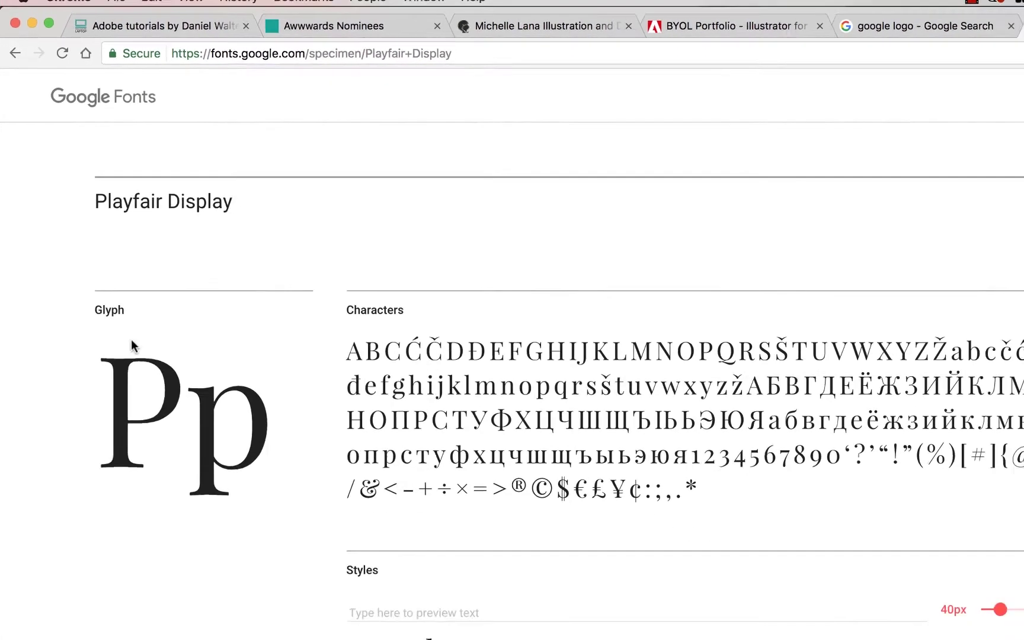
pyautogui.scroll(-5, 319, 363)
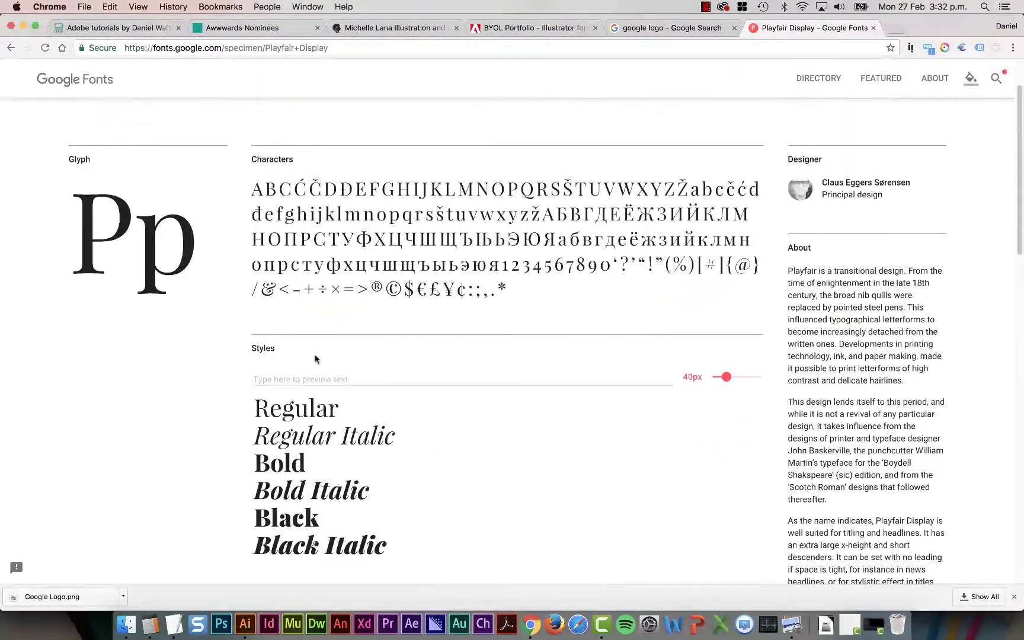
pyautogui.scroll(-7, 349, 366)
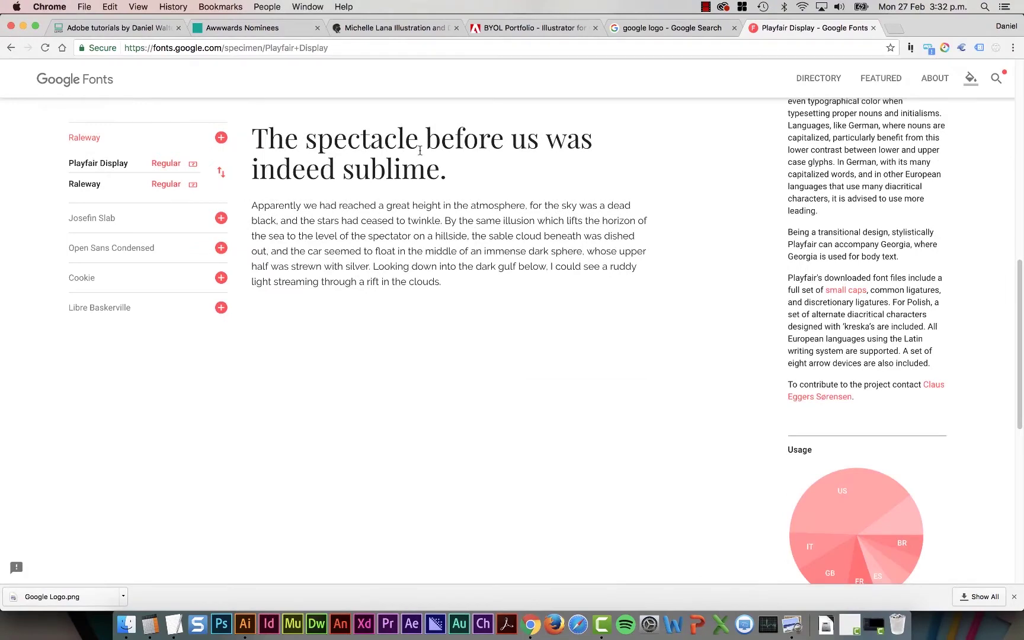
pyautogui.scroll(2, 423, 326)
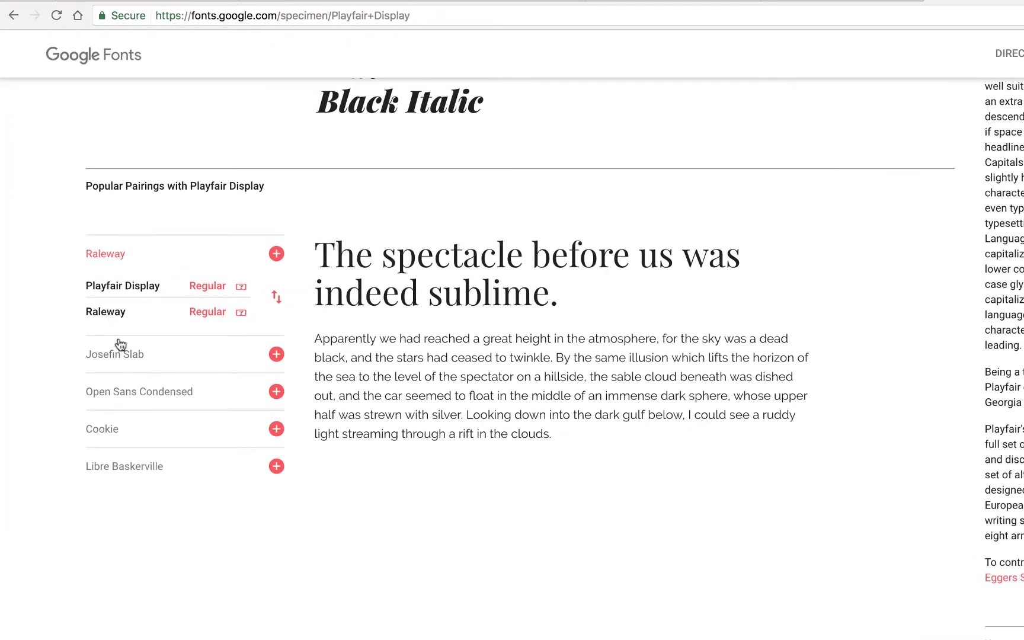
# - Preview Playfair Display with Josefin Slab, Open Sans Condensed, Cookie, Libre Baskerville, then Raleway
pyautogui.click(105, 356)
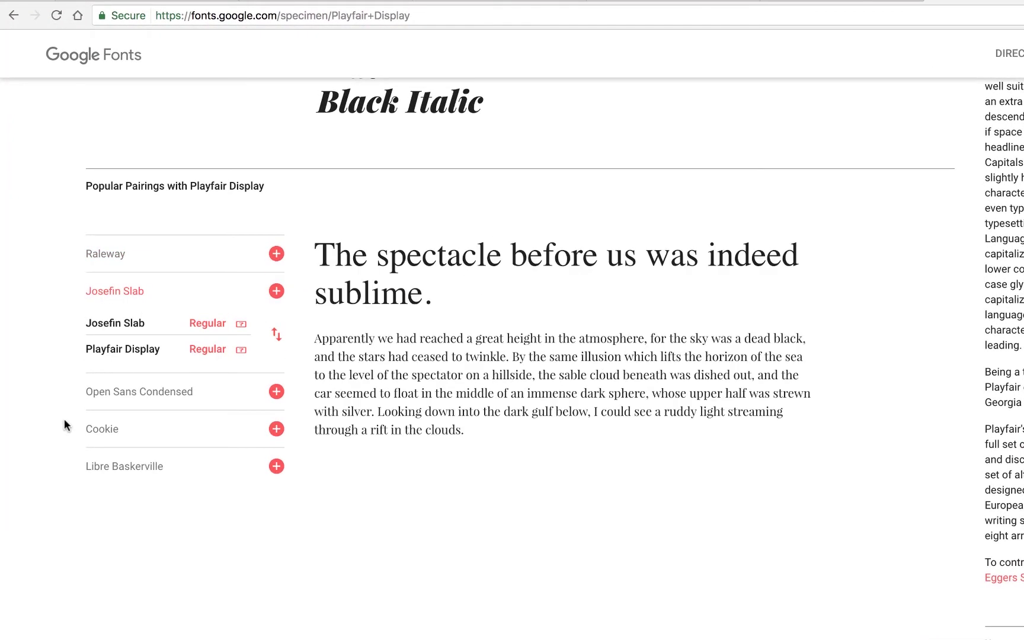
pyautogui.click(122, 398)
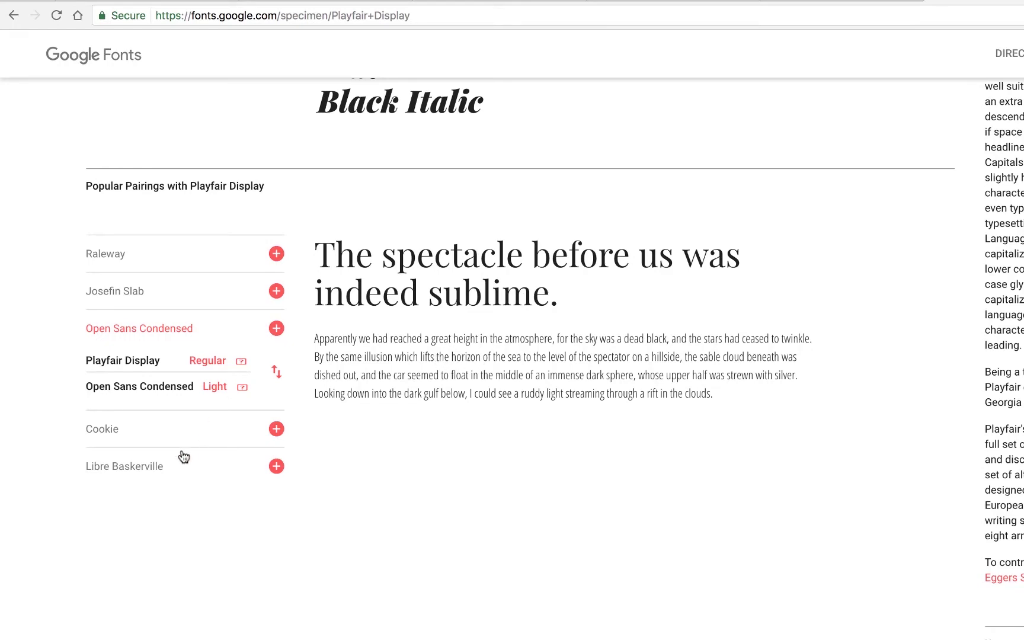
pyautogui.click(152, 437)
pyautogui.click(121, 481)
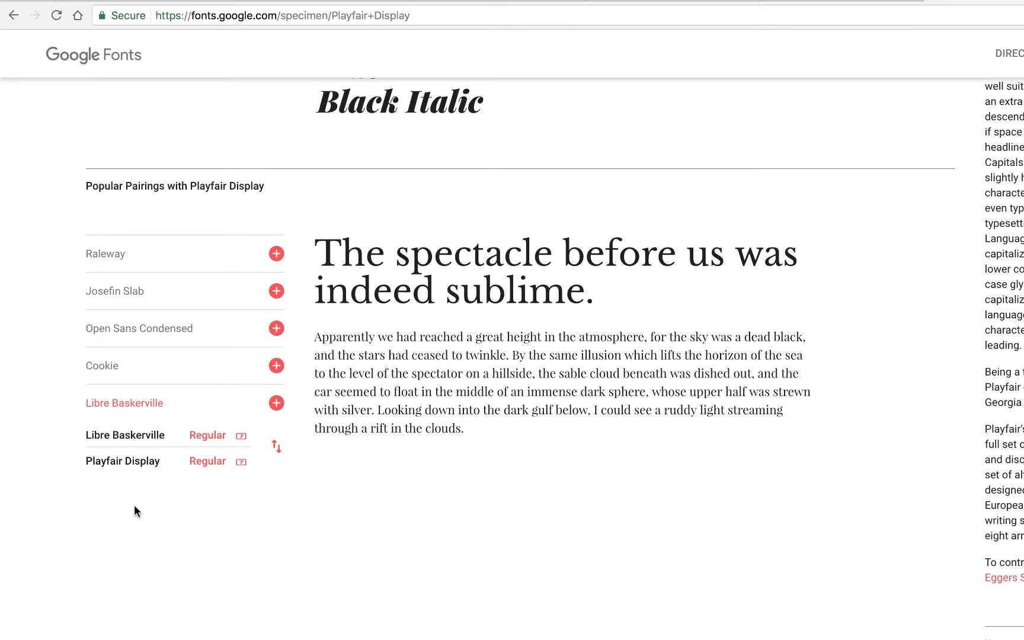
pyautogui.click(148, 260)
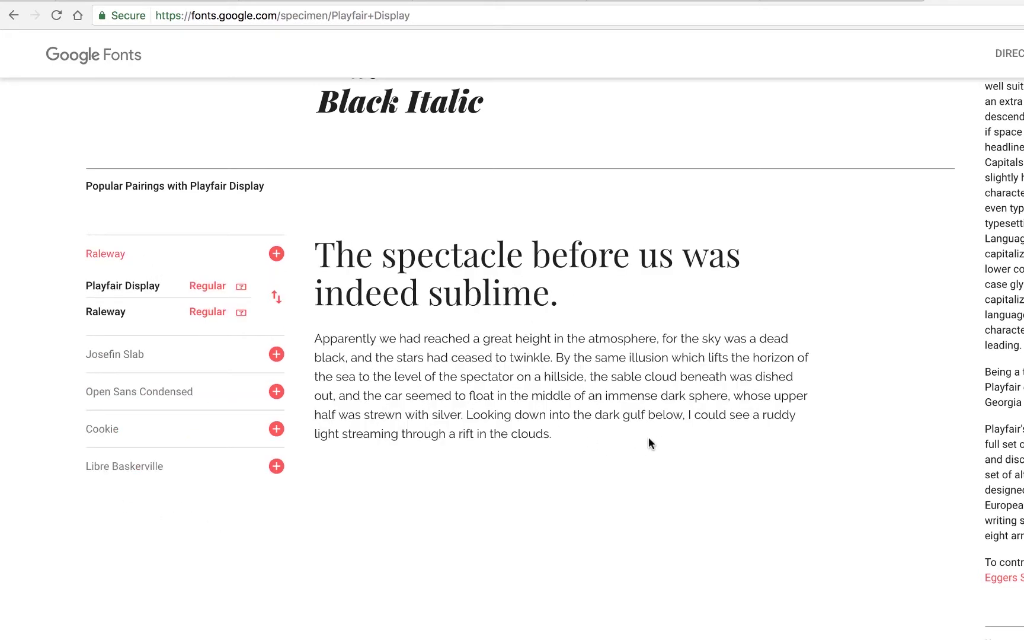
pyautogui.scroll(4, 598, 391)
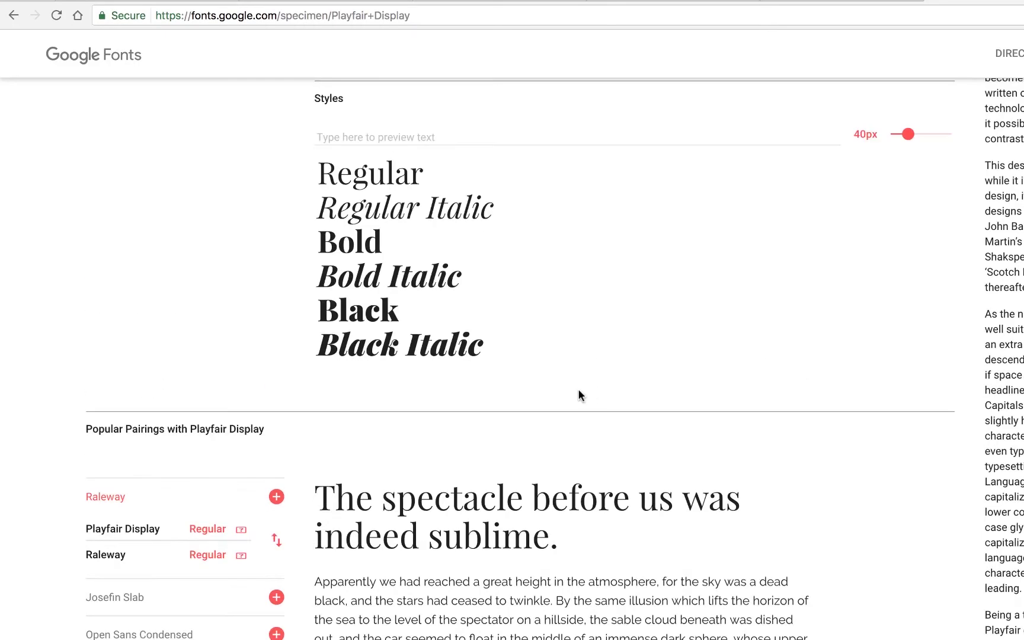
pyautogui.scroll(8, 202, 563)
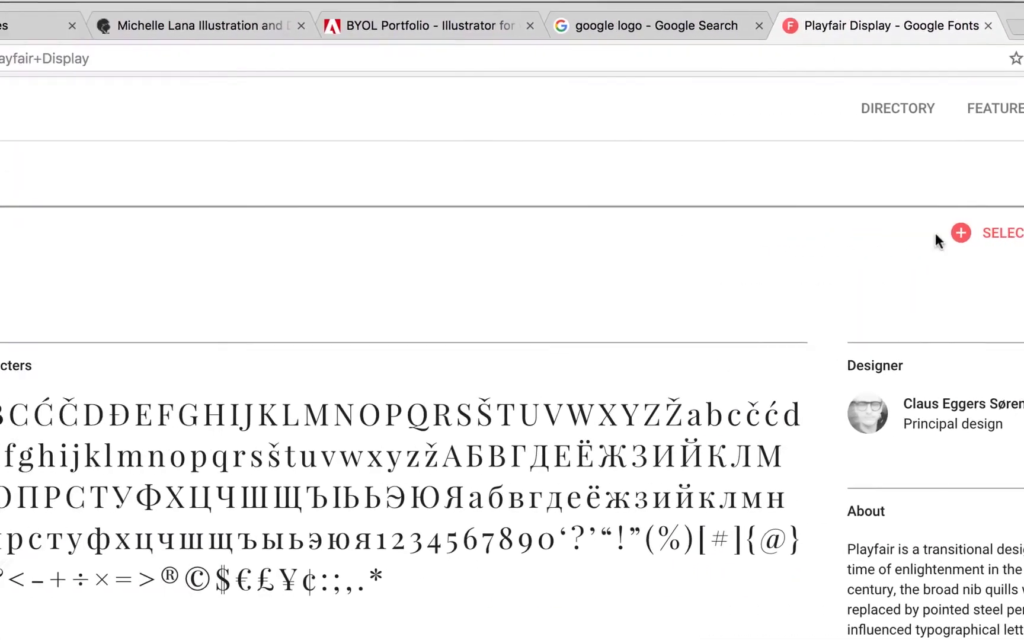
# - Return to the search results and change the search from 'playf' to 'open sans'
pyautogui.click(12, 58)
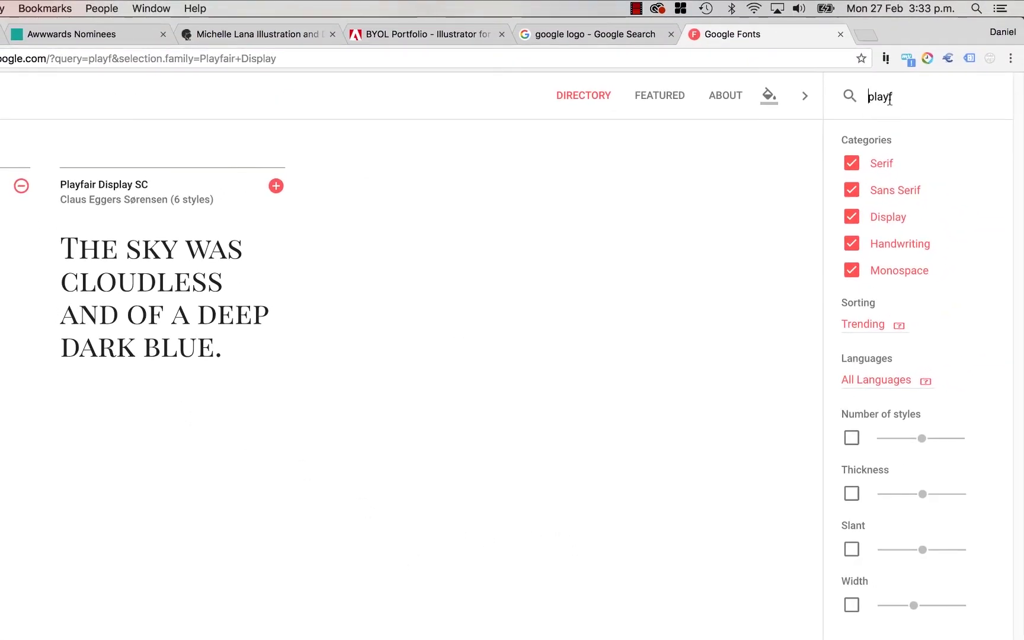
pyautogui.doubleClick(902, 95)
pyautogui.write('opens')
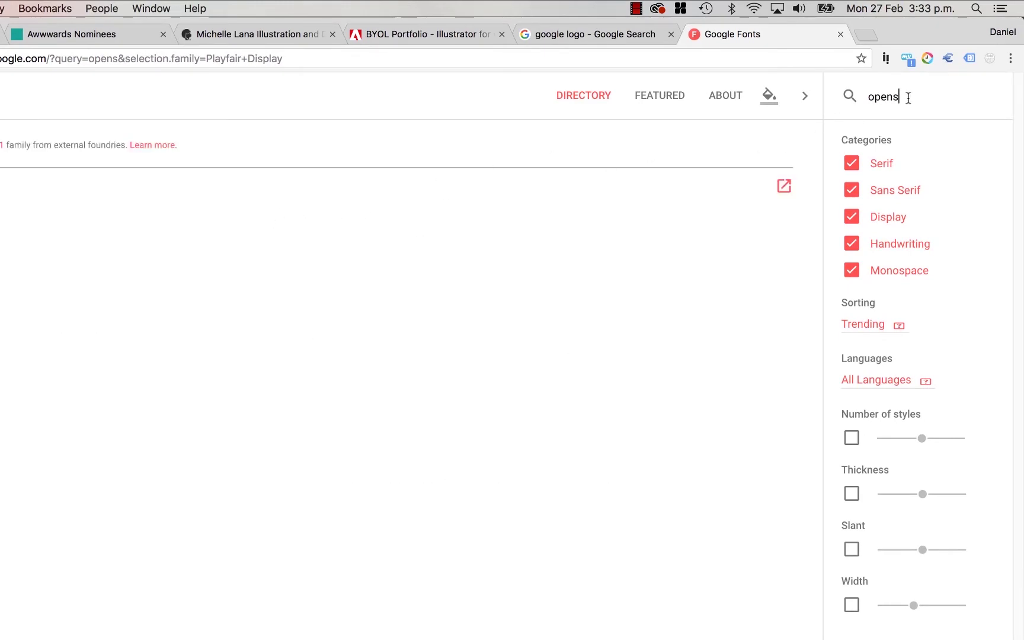
pyautogui.press('BackSpace')
pyautogui.write('sans')
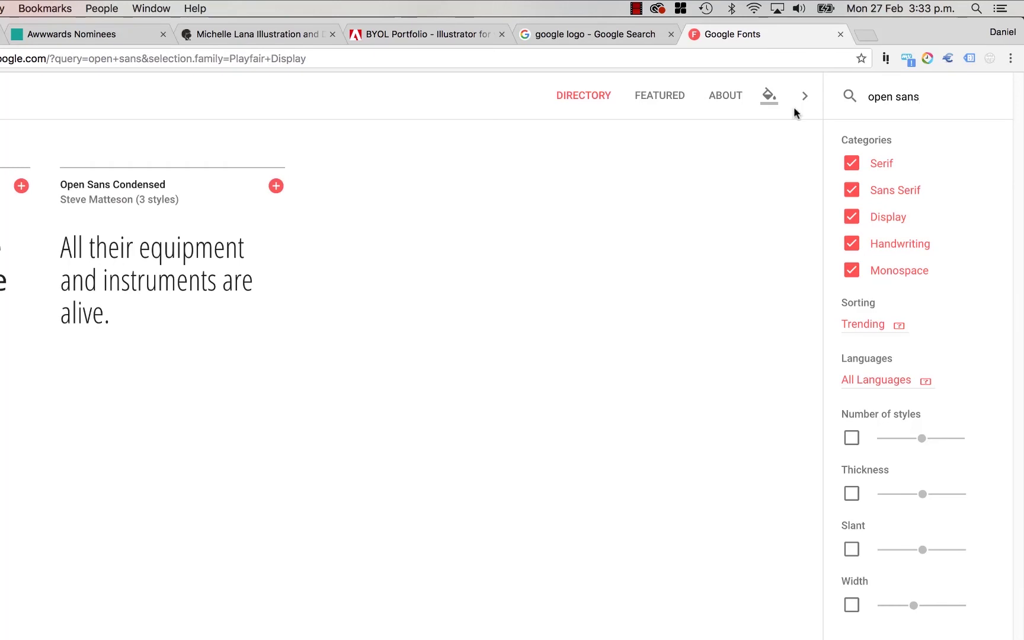
# - Add Open Sans Condensed to the selection and show the selected families' style options
pyautogui.moveTo(285, 228)
pyautogui.click(276, 185)
pyautogui.click(429, 566)
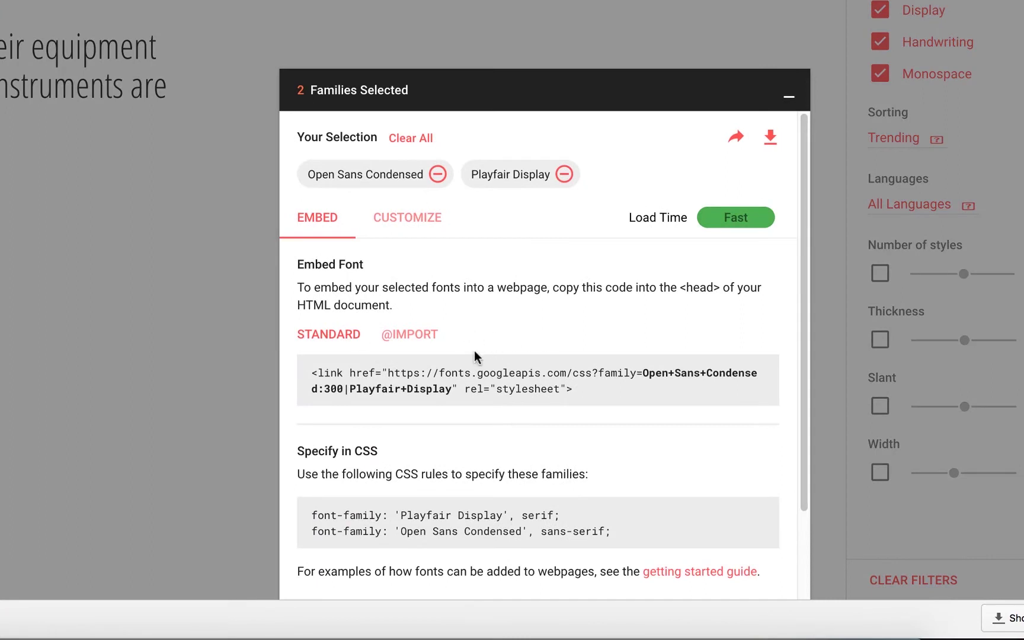
pyautogui.click(441, 234)
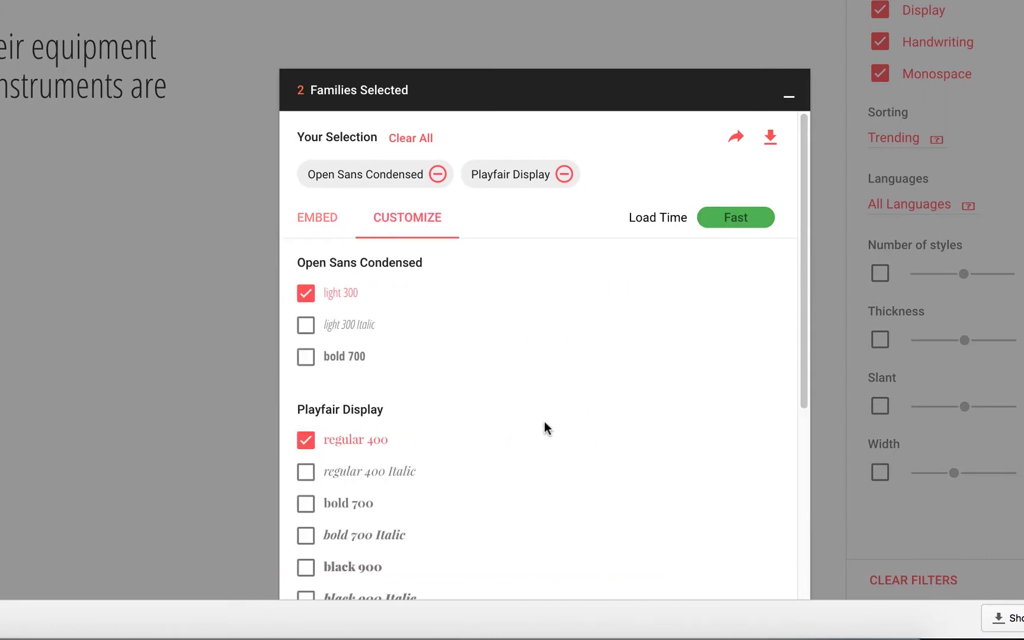
pyautogui.scroll(-2, 464, 415)
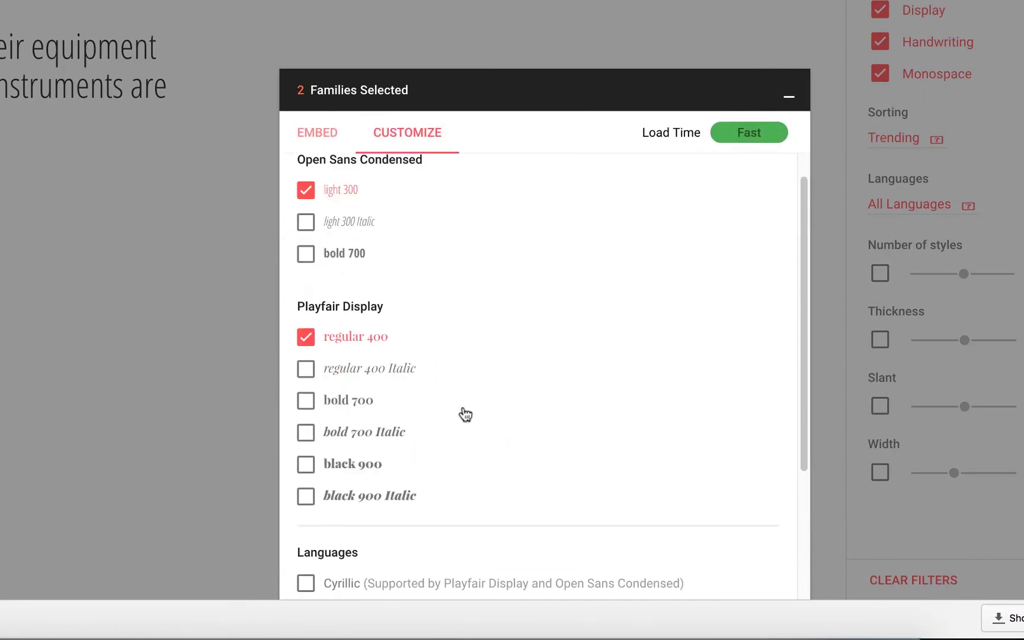
# - Tick every Playfair Display style: 400, 400 Italic, 700, 700 Italic, 900, 900 Italic
pyautogui.click(306, 401)
pyautogui.click(305, 337)
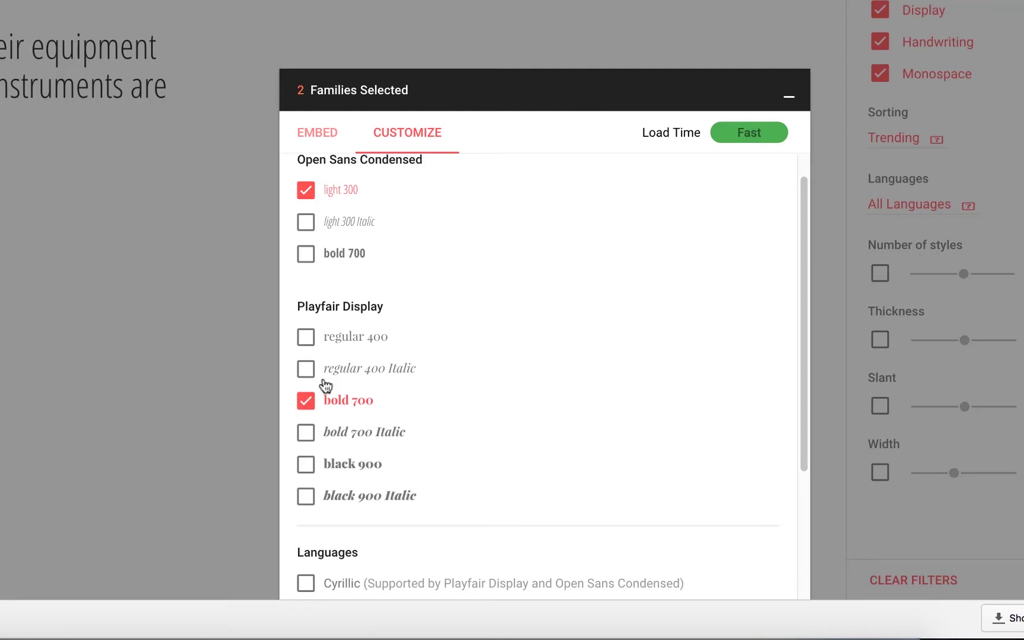
pyautogui.click(308, 341)
pyautogui.click(306, 374)
pyautogui.click(306, 438)
pyautogui.click(306, 465)
pyautogui.click(305, 499)
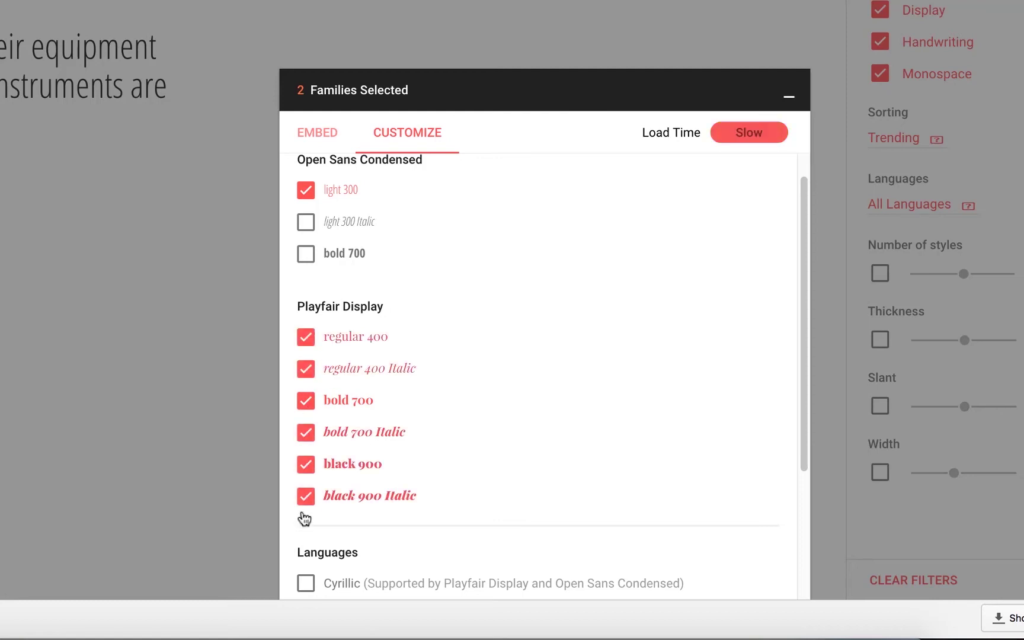
# - Add Open Sans Condensed light 300 Italic and bold 700, raising the load time to Slow
pyautogui.click(306, 222)
pyautogui.click(306, 254)
pyautogui.scroll(2, 418, 361)
pyautogui.scroll(-2, 421, 380)
pyautogui.scroll(2, 419, 391)
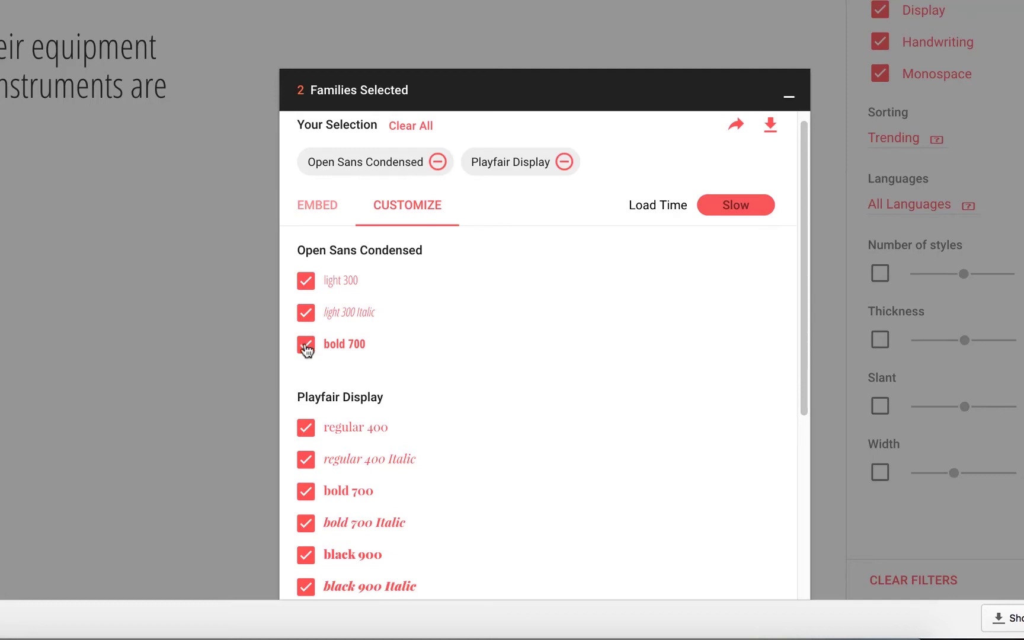
pyautogui.moveTo(665, 207)
pyautogui.scroll(-2, 604, 352)
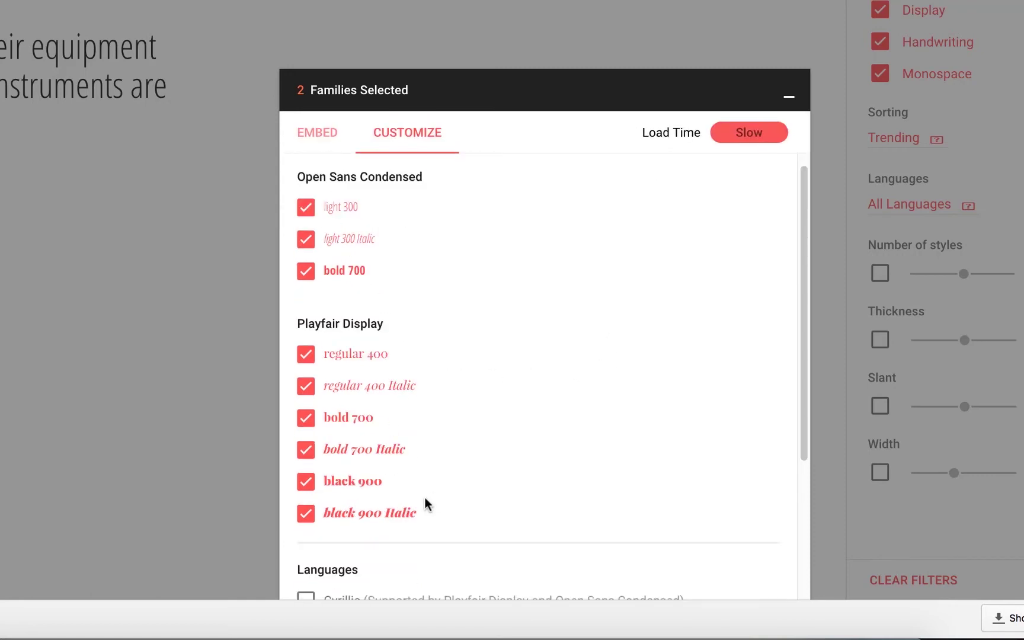
pyautogui.scroll(2, 554, 412)
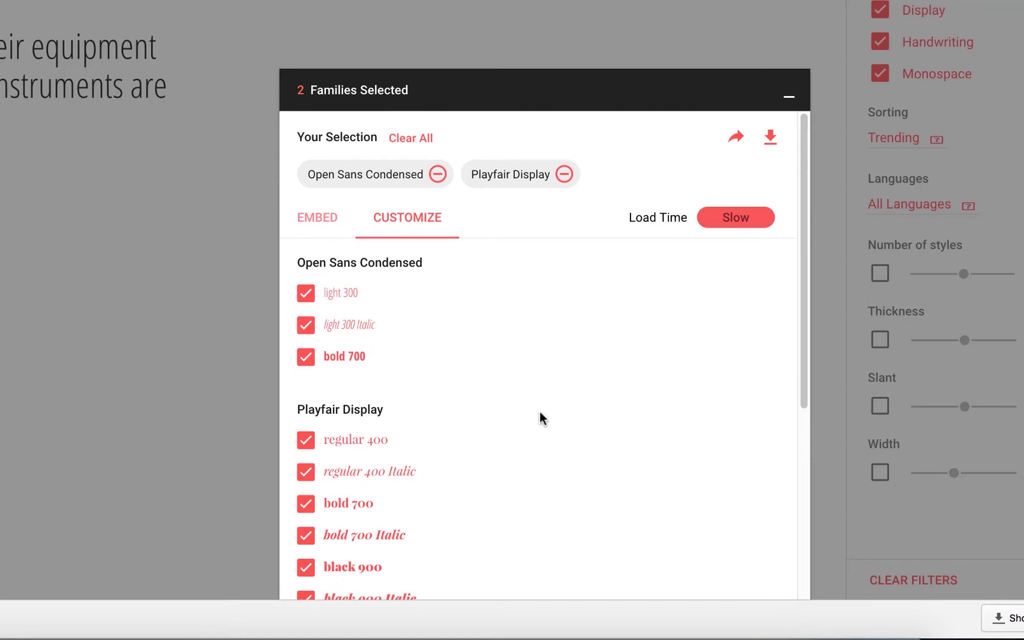
# - Download the selected families and save them as 'fonts' in Exercise Files
pyautogui.click(769, 142)
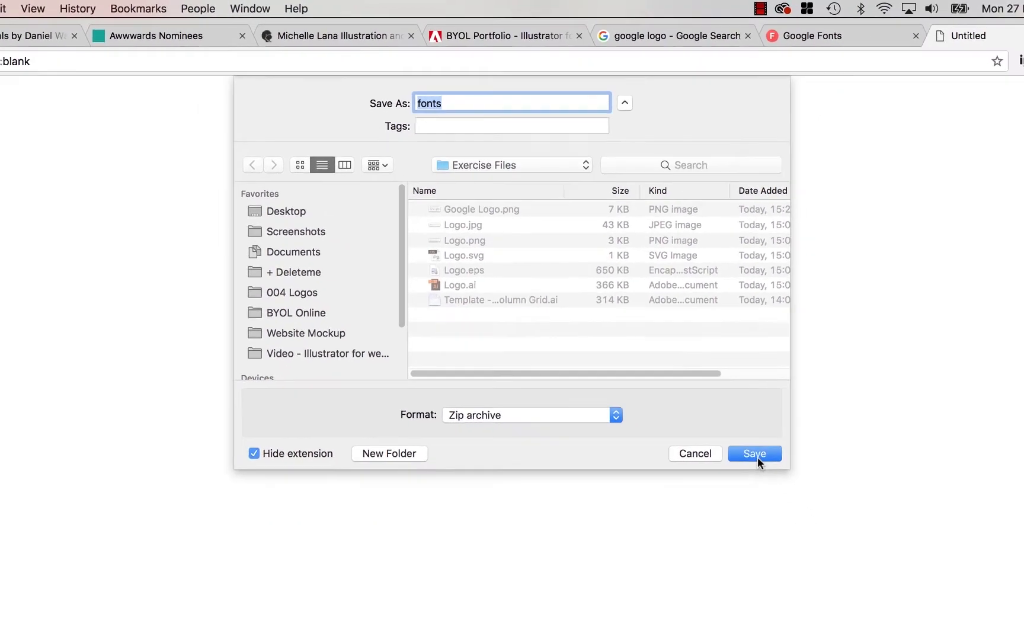
pyautogui.click(786, 513)
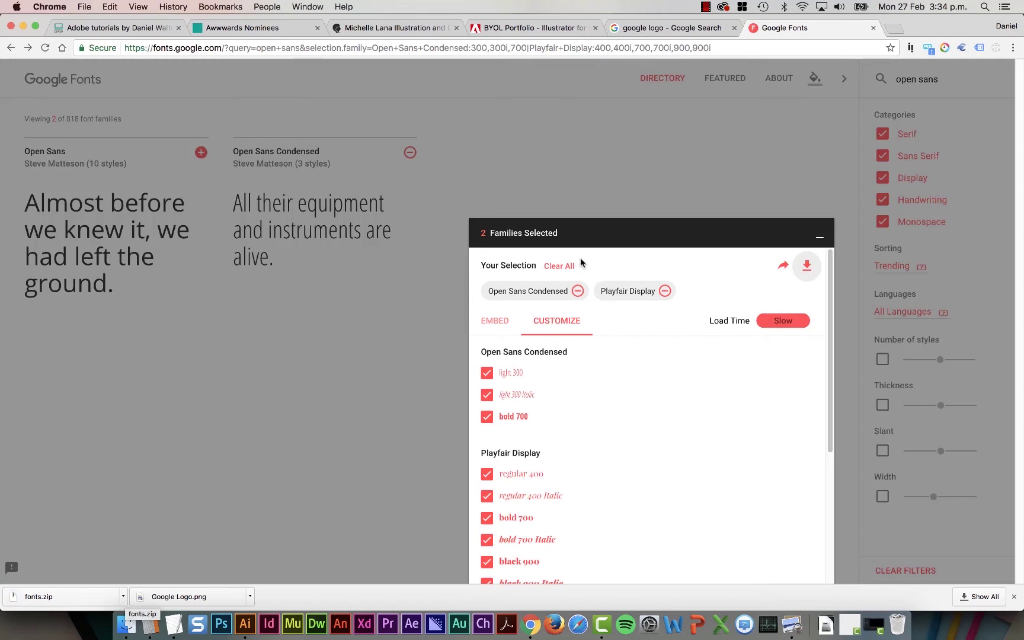
# - Reveal the downloaded fonts.zip in Finder, unzip it and expand the fonts folder
pyautogui.click(123, 599)
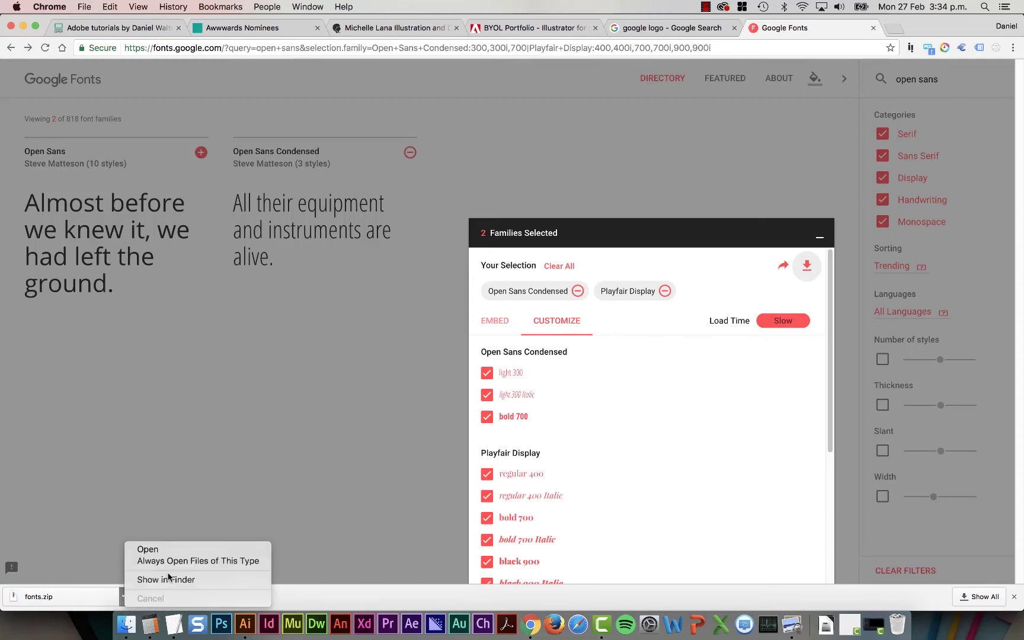
pyautogui.click(172, 581)
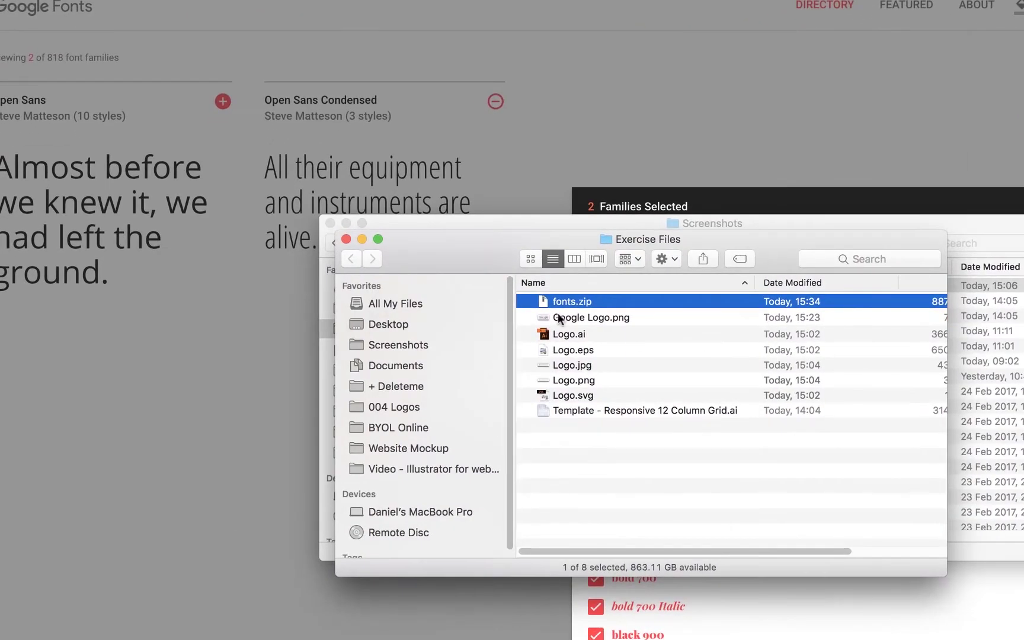
pyautogui.doubleClick(566, 301)
pyautogui.click(525, 301)
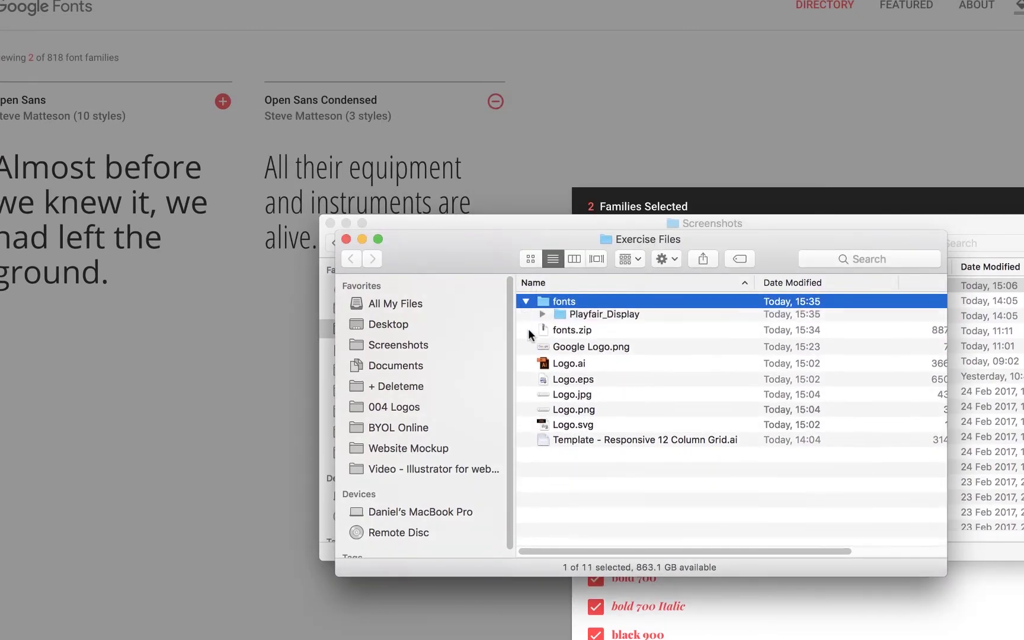
# - Preview the three Open Sans Condensed .ttf files in Font Book, then close the previews
pyautogui.click(543, 316)
pyautogui.click(601, 346)
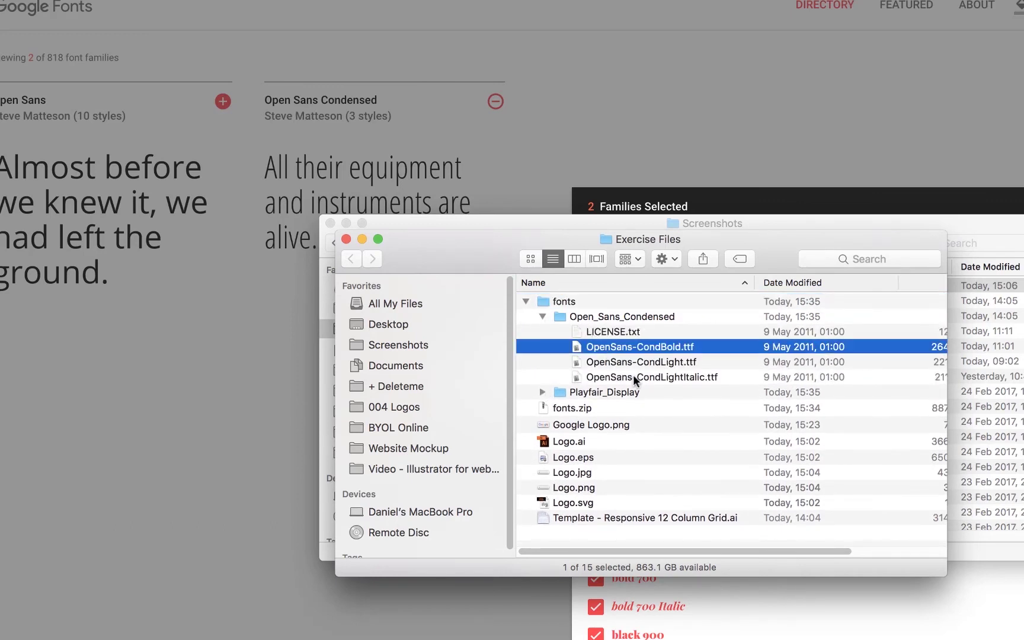
pyautogui.keyDown('shift'); pyautogui.click(634, 379); pyautogui.keyUp('shift')
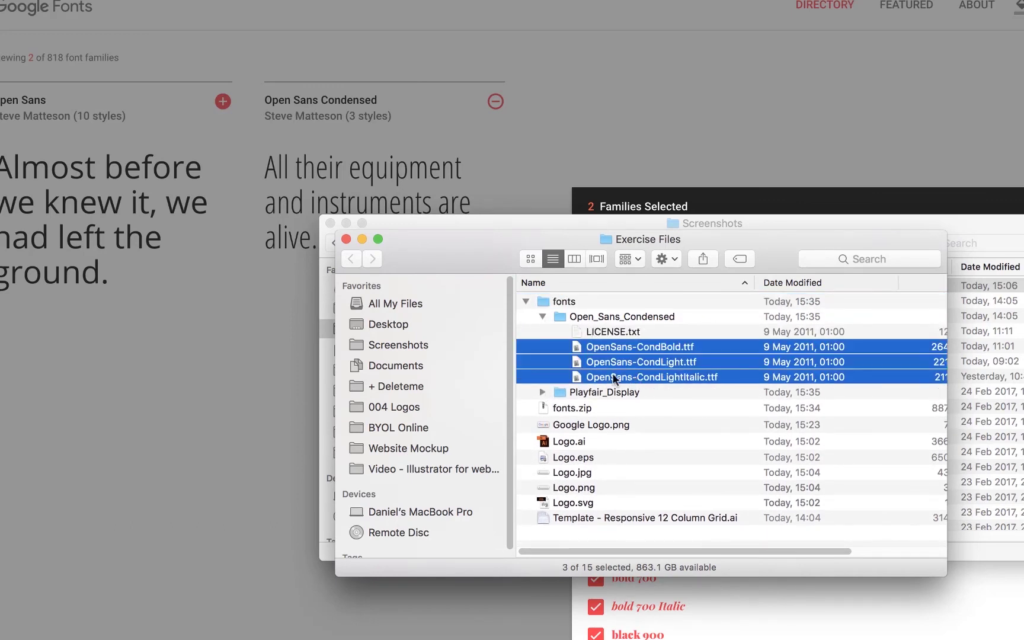
pyautogui.doubleClick(658, 351)
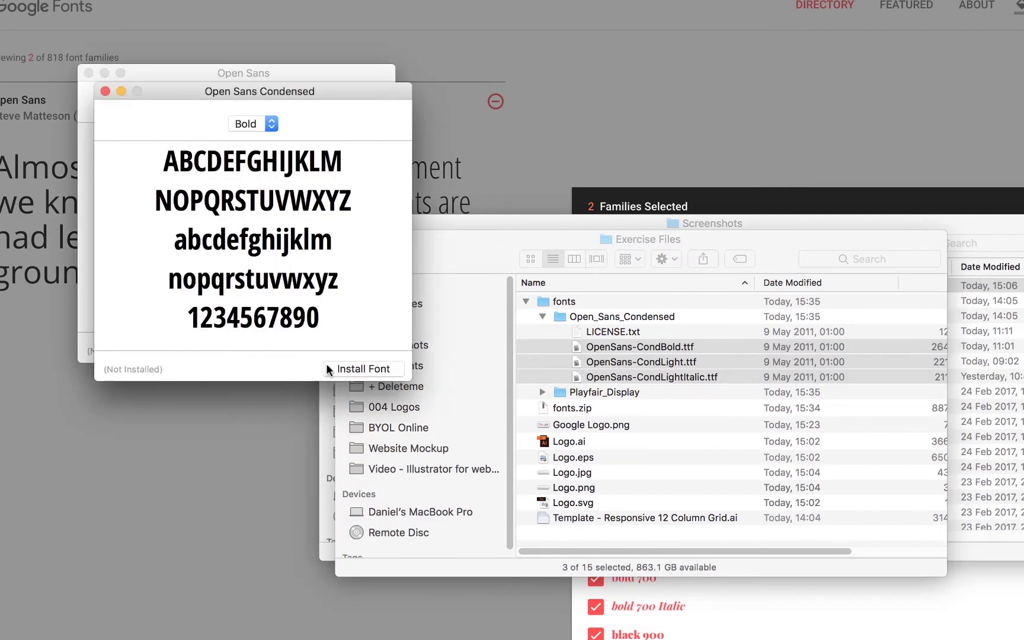
pyautogui.click(105, 90)
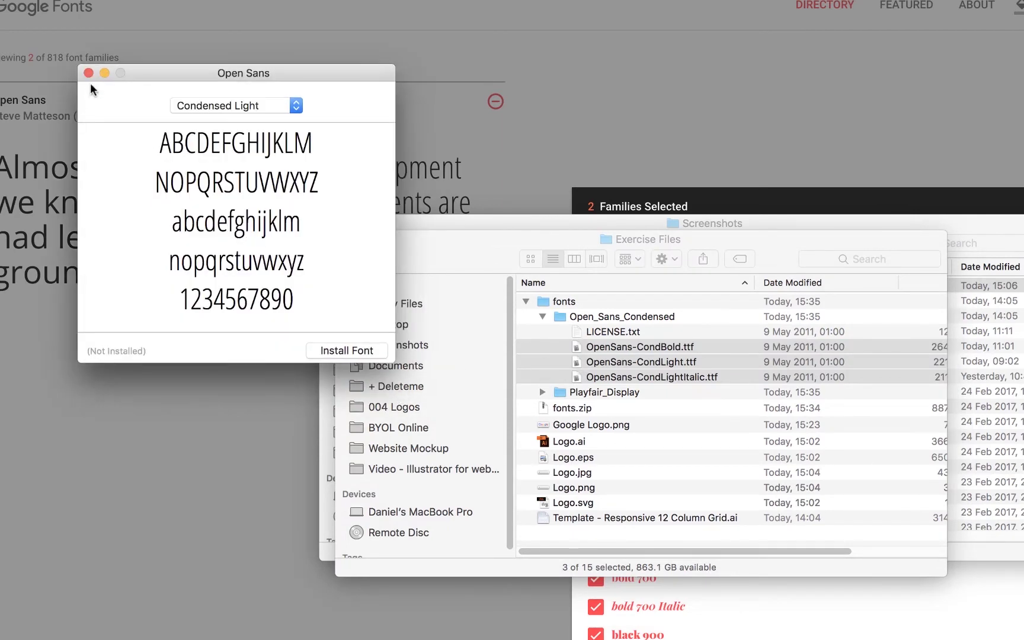
pyautogui.click(89, 72)
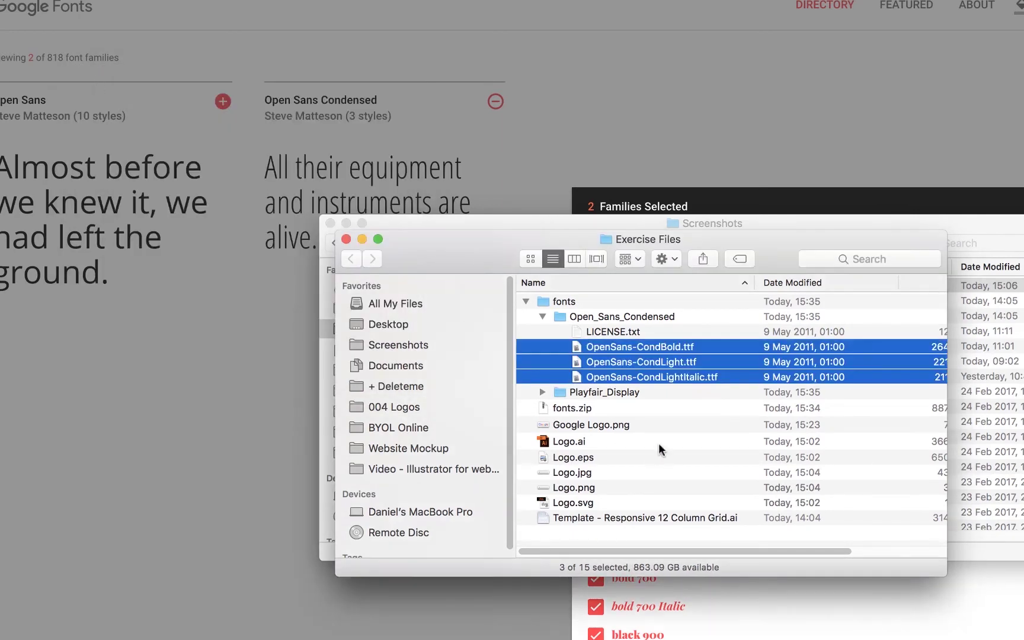
# - Expand Playfair_Display and select its .ttf files through PlayfairDisplay-Regular.ttf
pyautogui.click(542, 317)
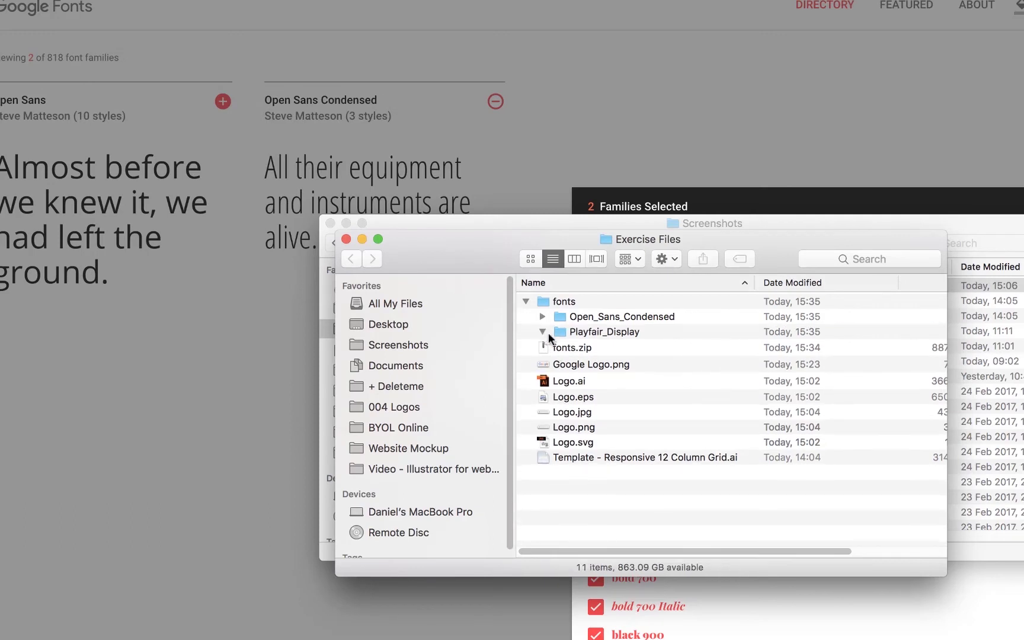
pyautogui.click(542, 332)
pyautogui.click(612, 362)
pyautogui.keyDown('shift'); pyautogui.click(627, 437); pyautogui.keyUp('shift')
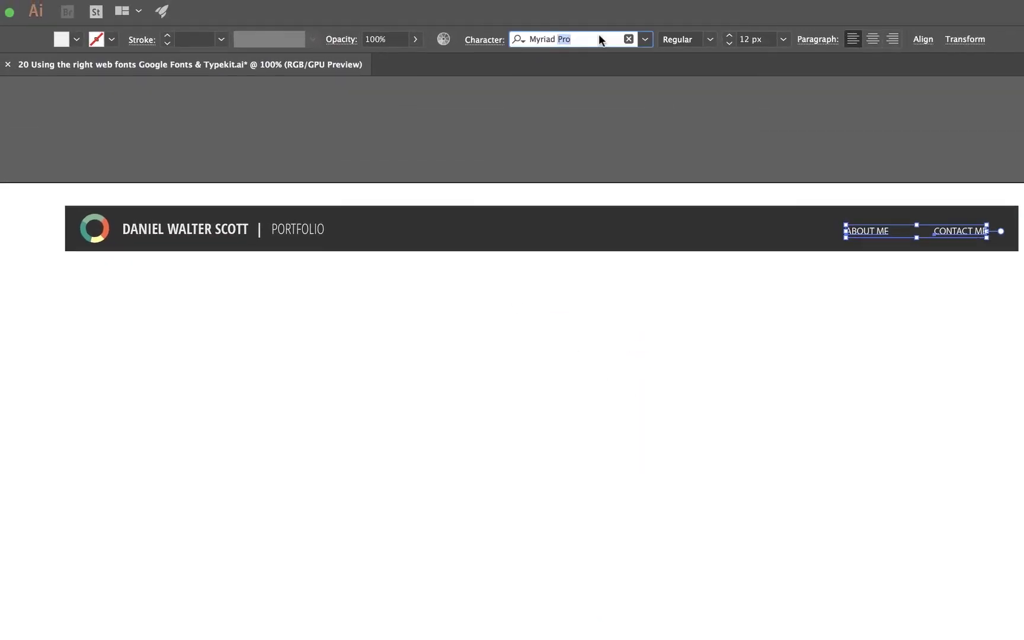
# - Search the font field for 'open' and apply Open Sans Condensed Bold to the nav labels
pyautogui.write('open')
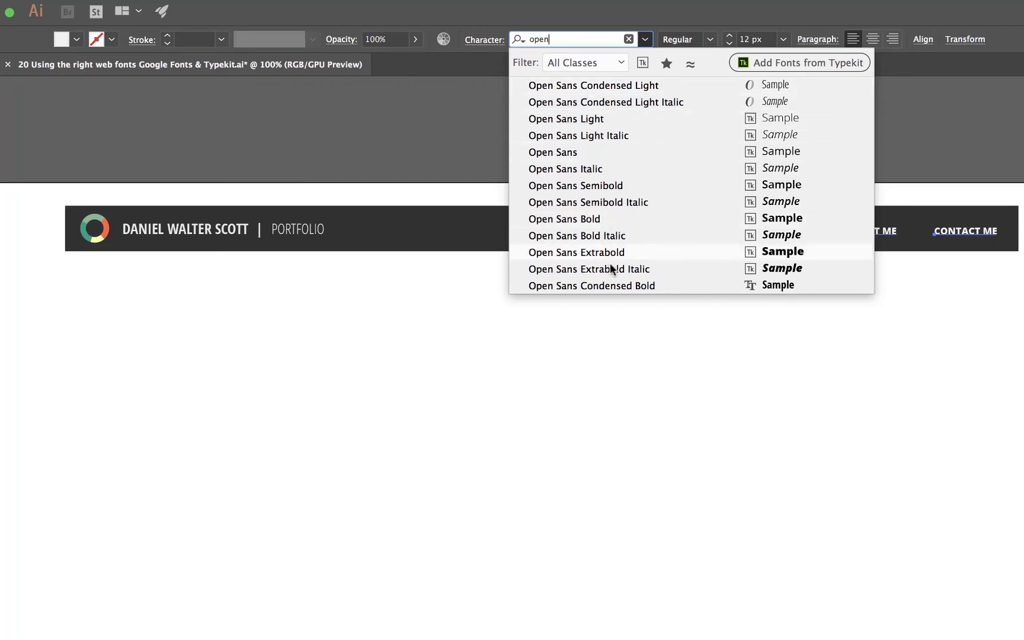
pyautogui.click(603, 286)
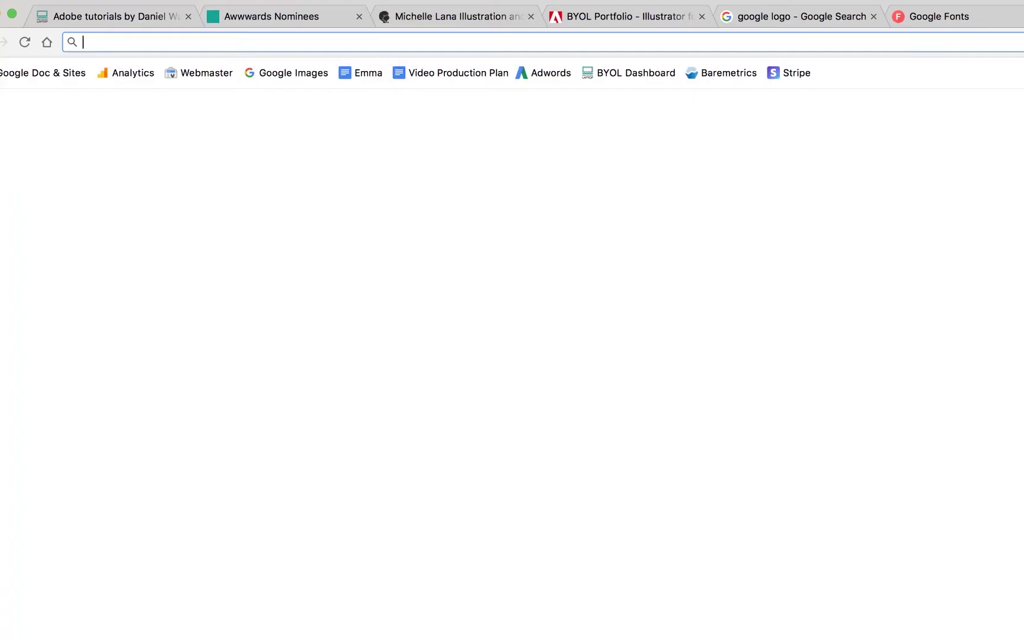
# - Go to typekit.com's font list and set the preview text to 'Sample Text'
pyautogui.write('typekit.com')
pyautogui.press('Return')
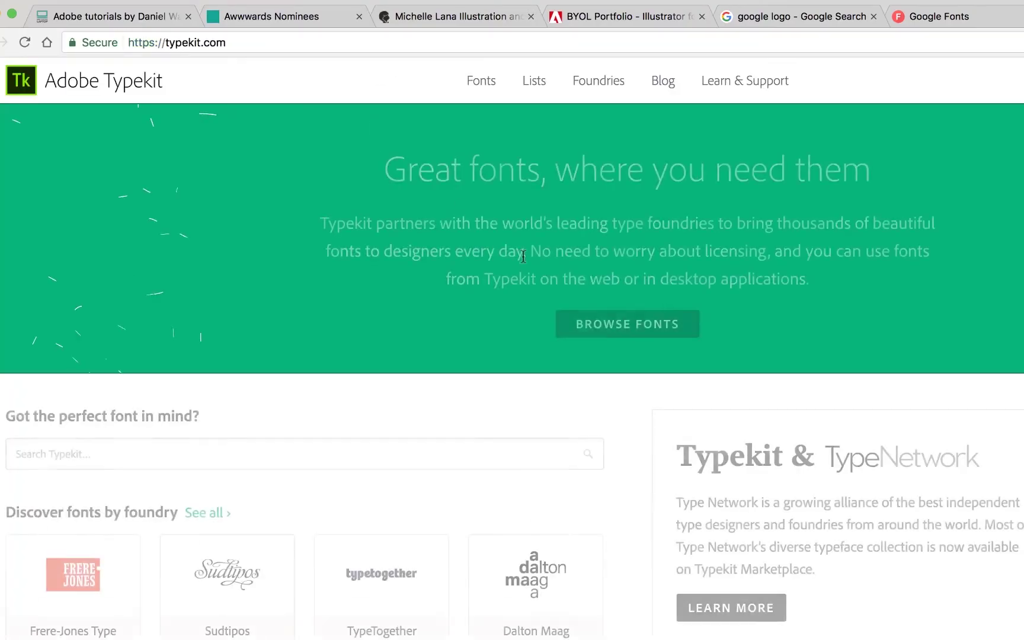
pyautogui.click(484, 90)
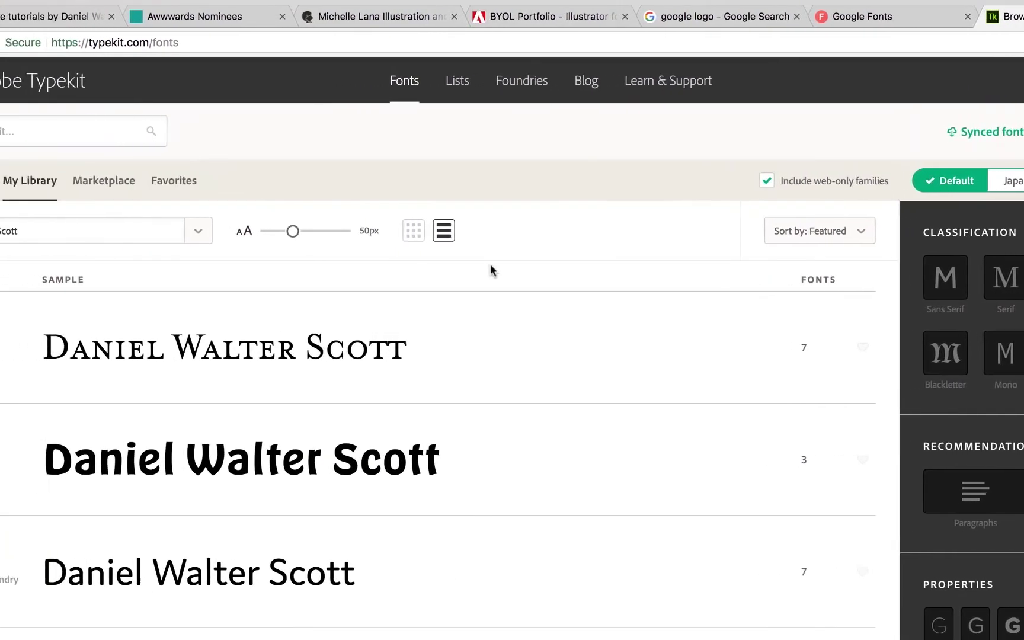
pyautogui.click(18, 237)
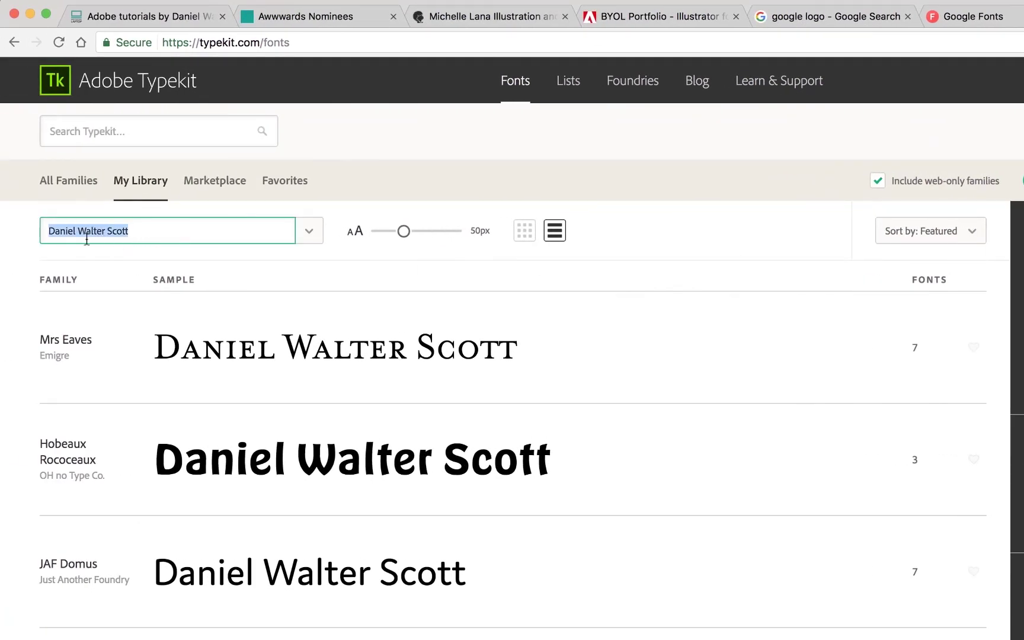
pyautogui.write('Sample Text')
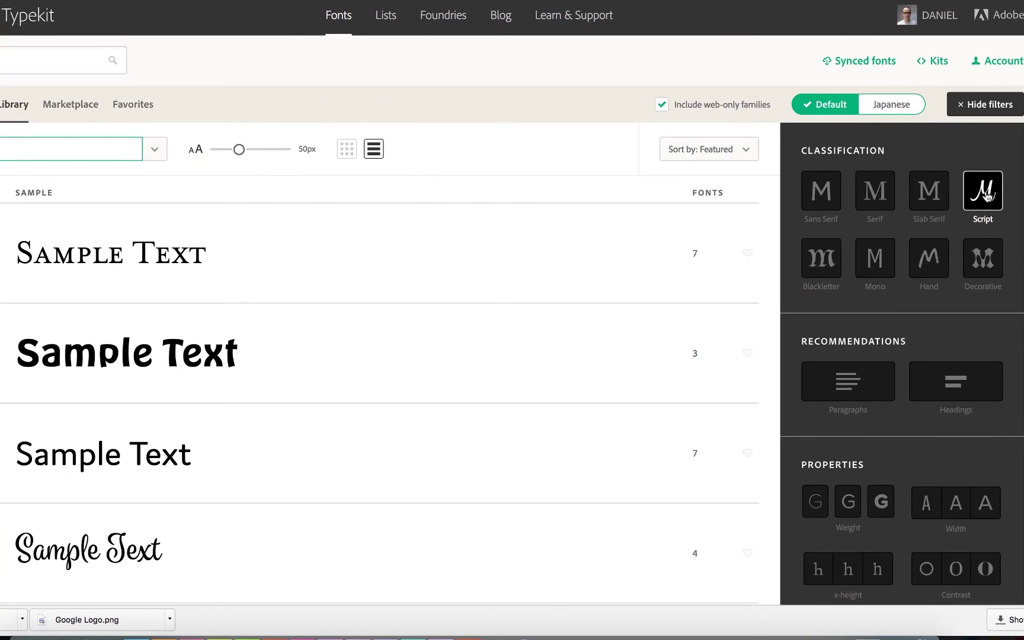
# - Filter the fonts to the Script classification and browse the results
pyautogui.click(985, 196)
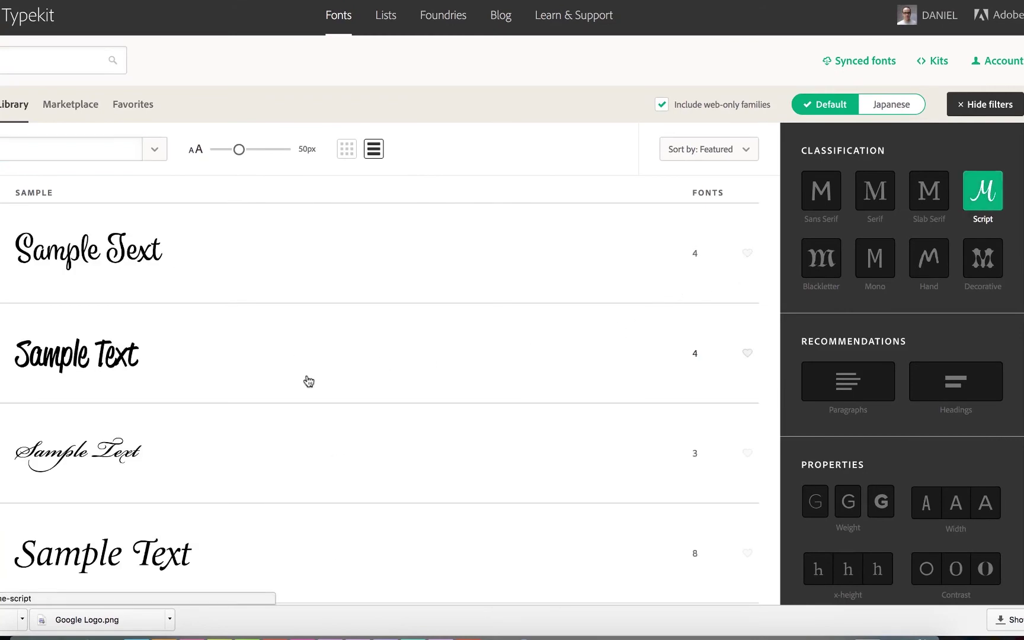
pyautogui.scroll(-10, 309, 381)
pyautogui.scroll(-1, 309, 382)
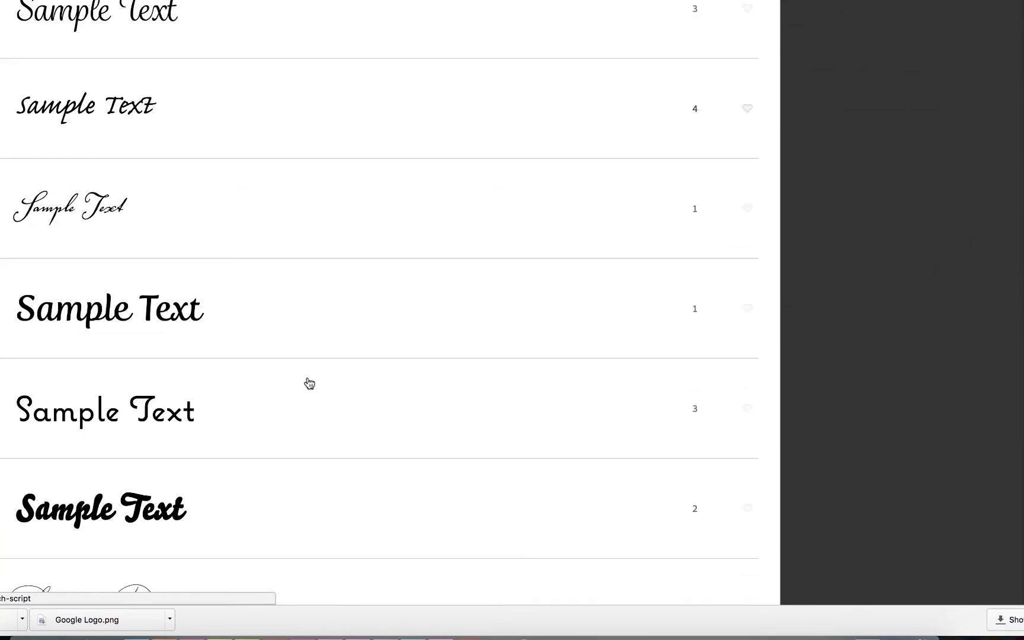
pyautogui.scroll(11, 309, 383)
# - Filter the Typekit font browser to show only slab serif families instead of script fonts
pyautogui.click(983, 201)
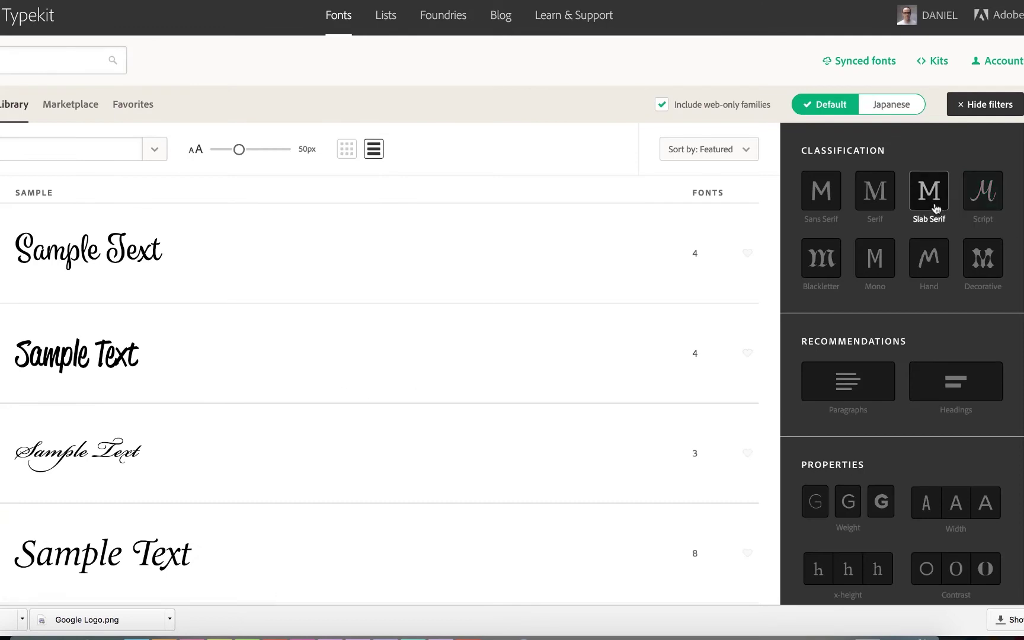
pyautogui.click(935, 208)
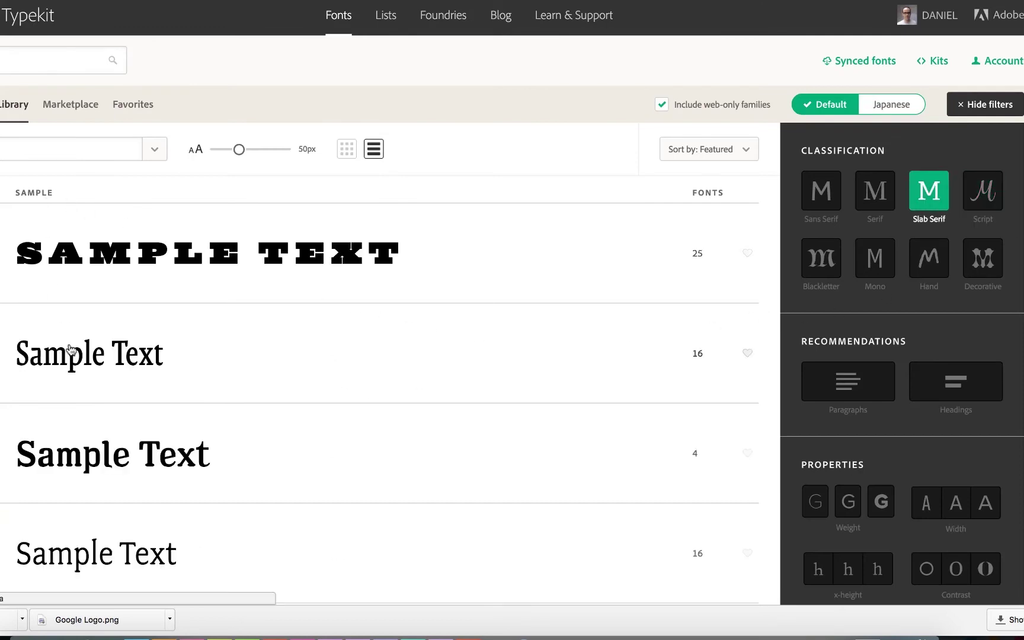
pyautogui.scroll(-2, 859, 415)
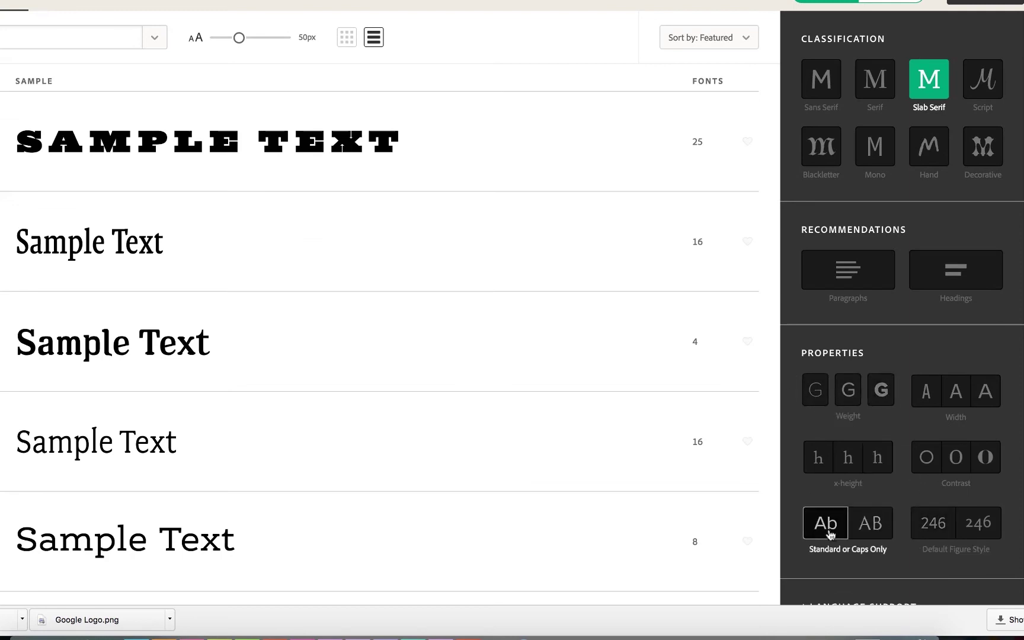
pyautogui.scroll(2, 510, 376)
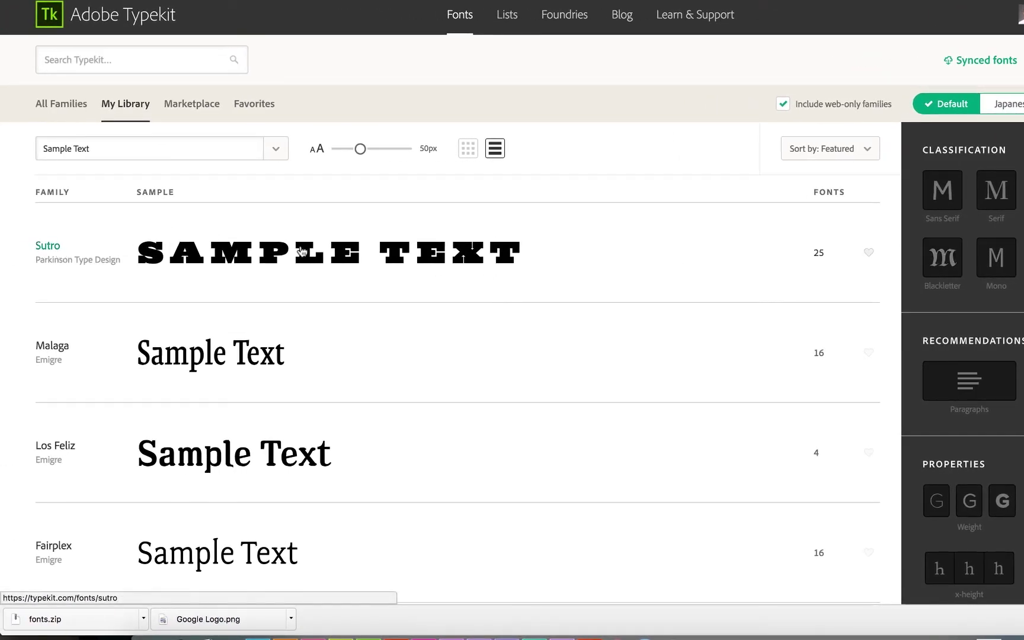
# - Open the Sutro family page and sync Sutro Deluxe Fill to the desktop
pyautogui.click(344, 300)
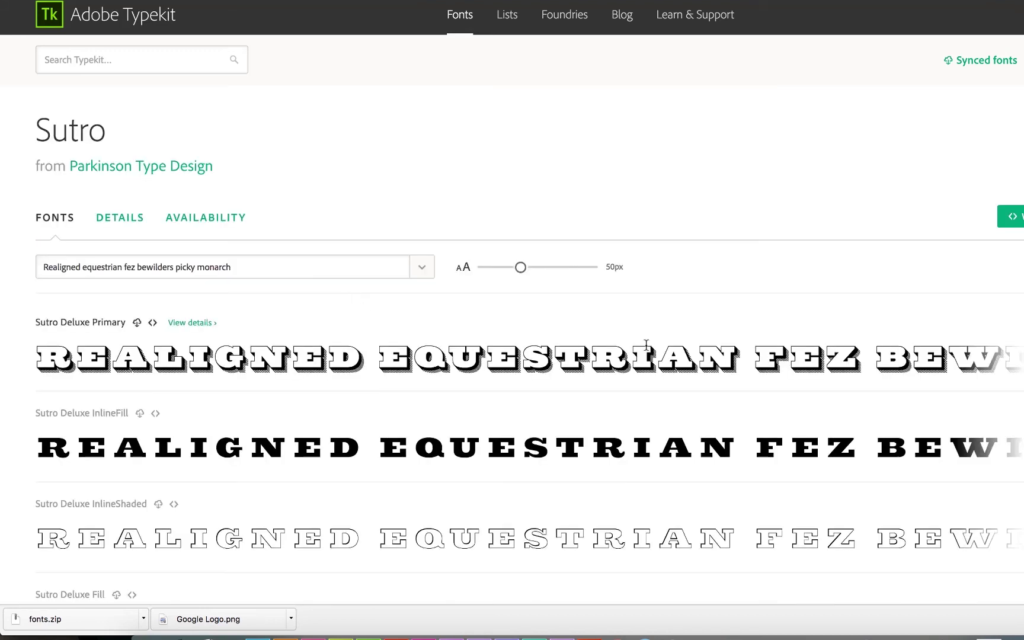
pyautogui.scroll(-5, 646, 345)
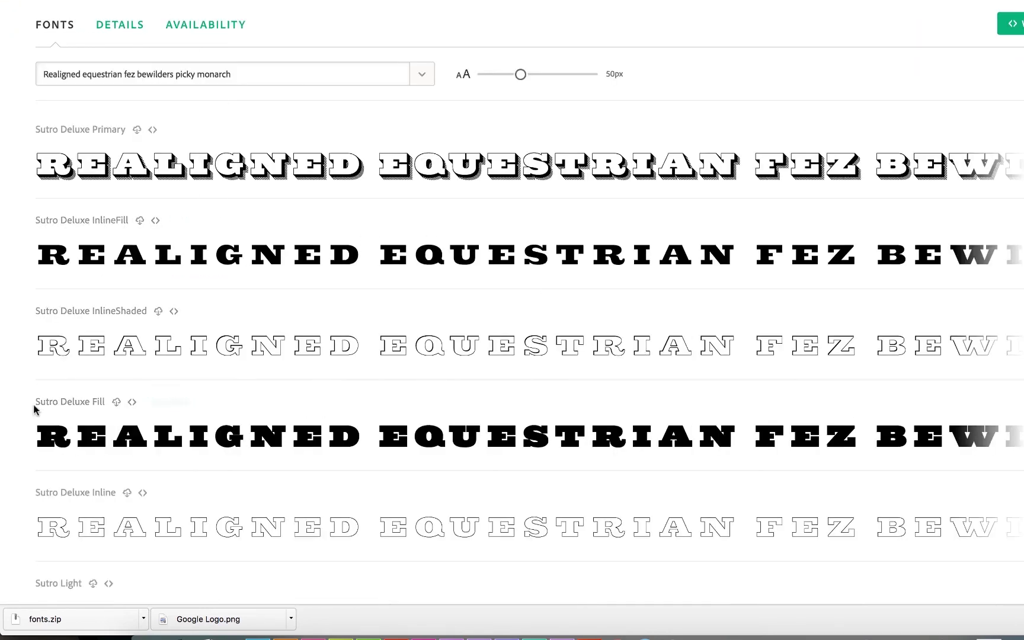
pyautogui.click(927, 485)
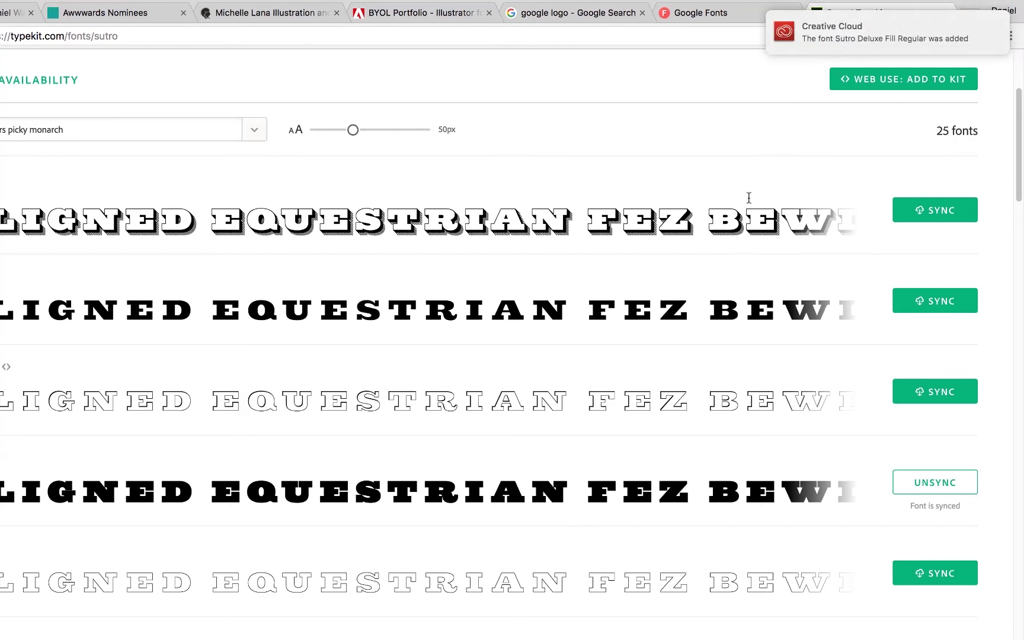
# - Back in Illustrator, set the nav text to Sutro Deluxe Fill and drag it left within the dark header
pyautogui.press('super+Tab')
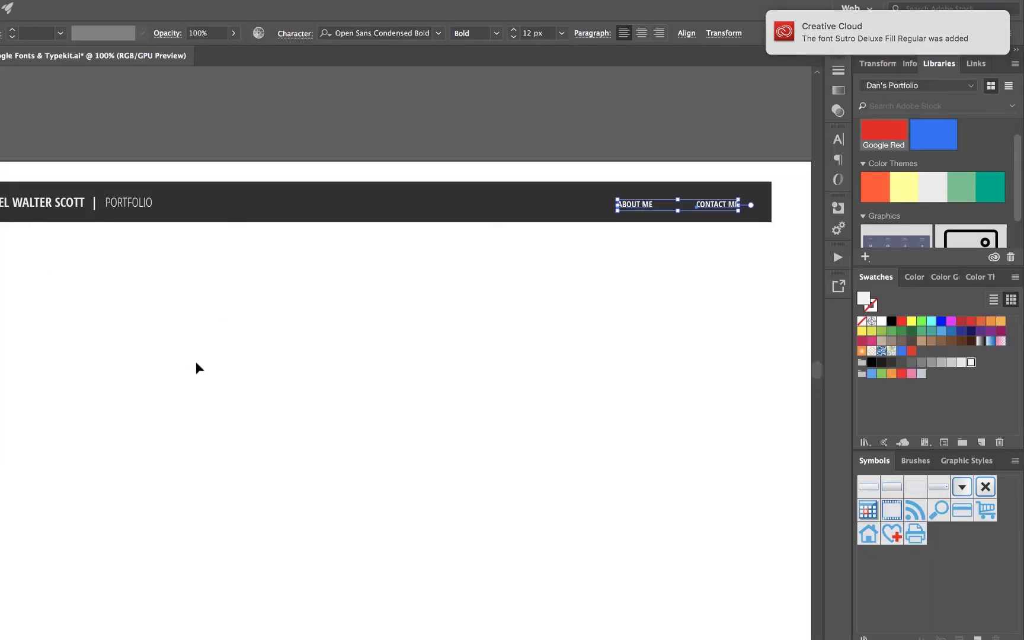
pyautogui.click(359, 35)
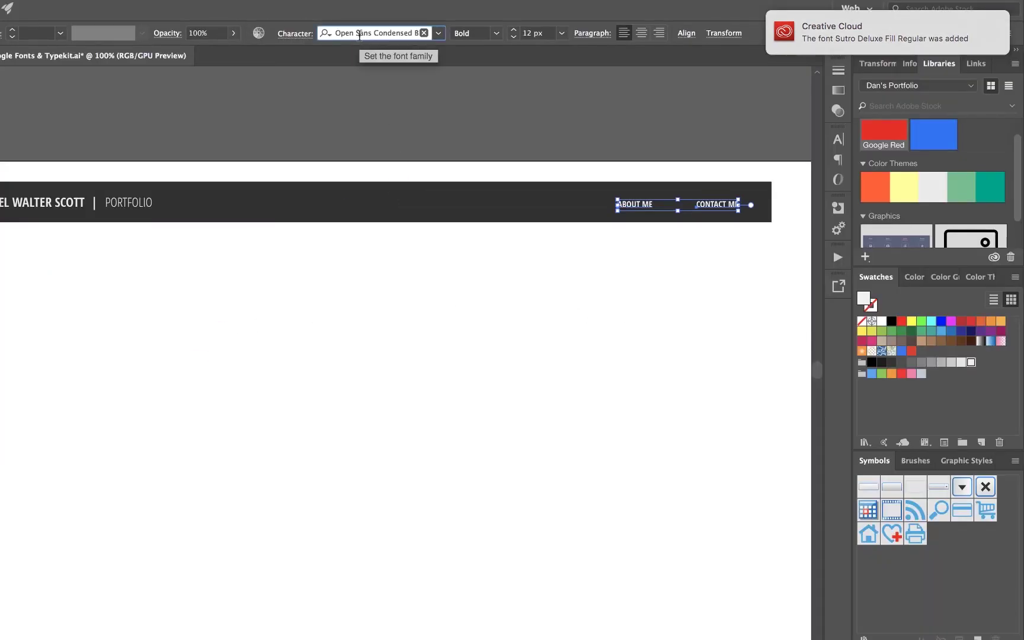
pyautogui.click(359, 34)
pyautogui.hotkey('ctrl', 'a')
pyautogui.write('SUTRO')
pyautogui.click(394, 74)
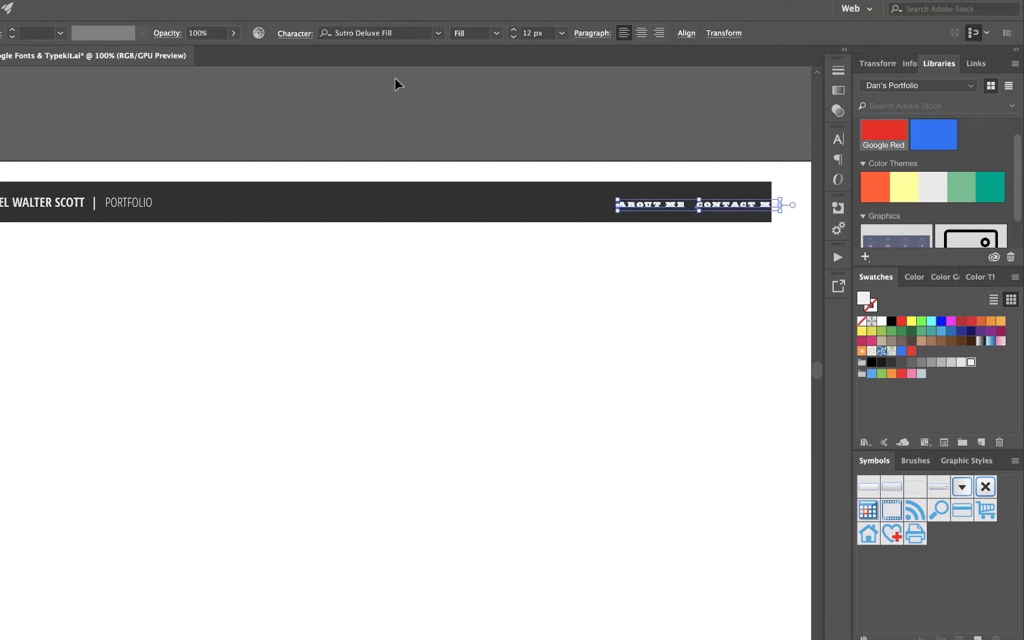
pyautogui.moveTo(666, 204); pyautogui.dragTo(621, 205)
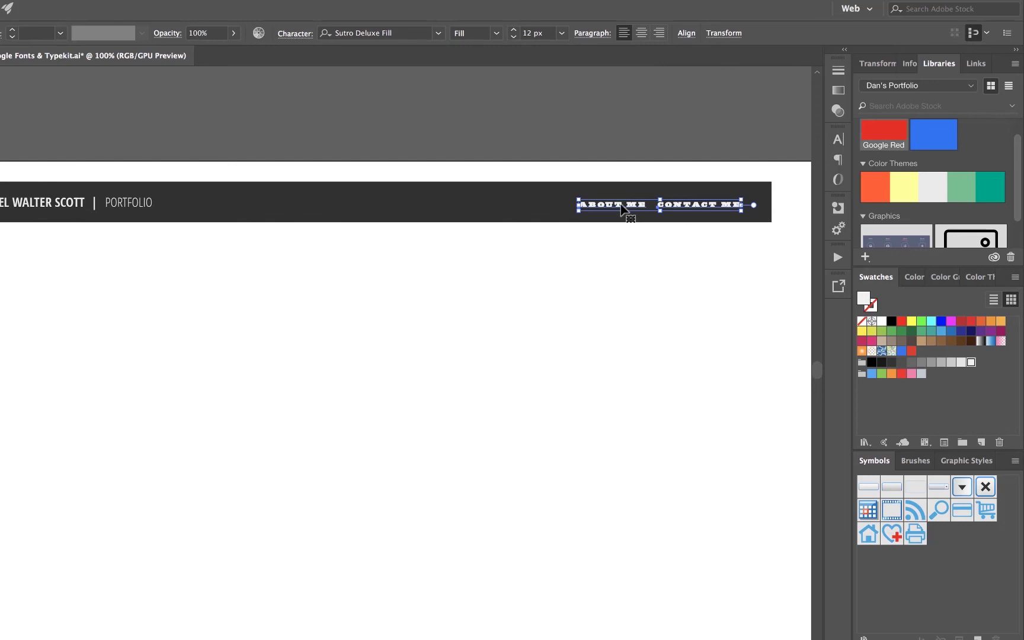